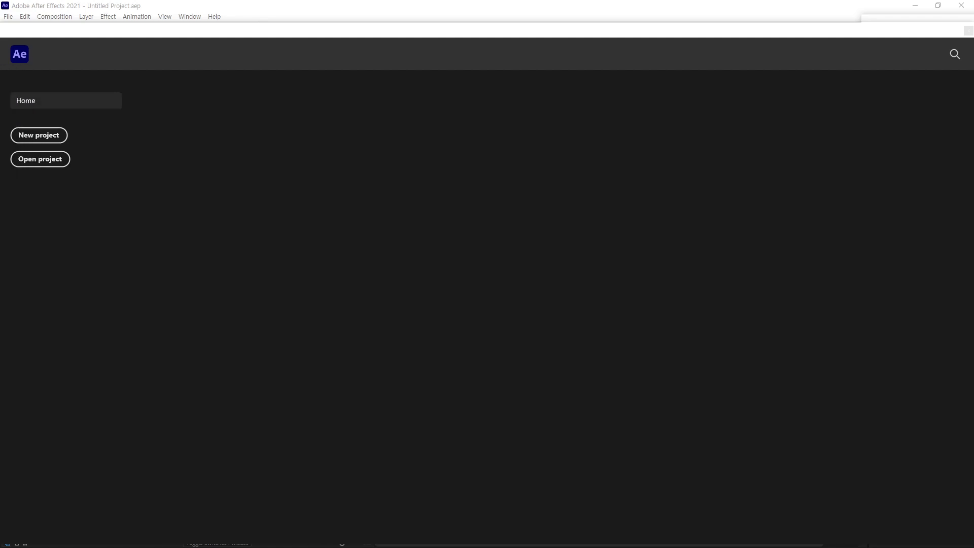
click(277, 210)
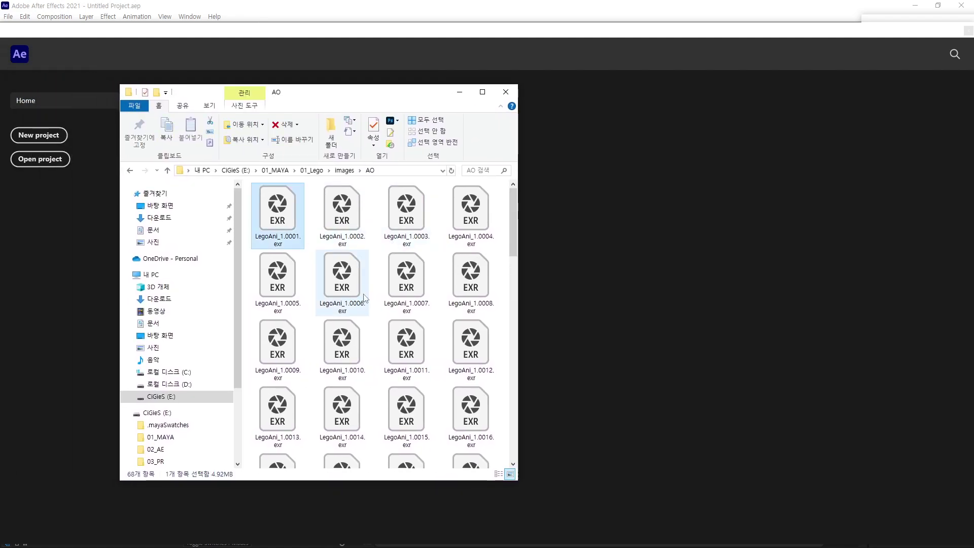
scroll(342, 350, down, 10)
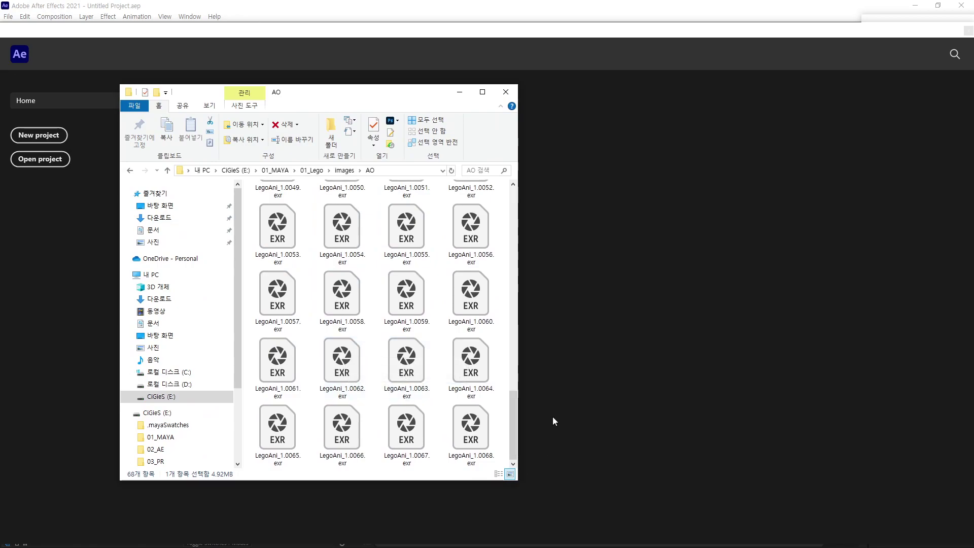
scroll(365, 342, up, 10)
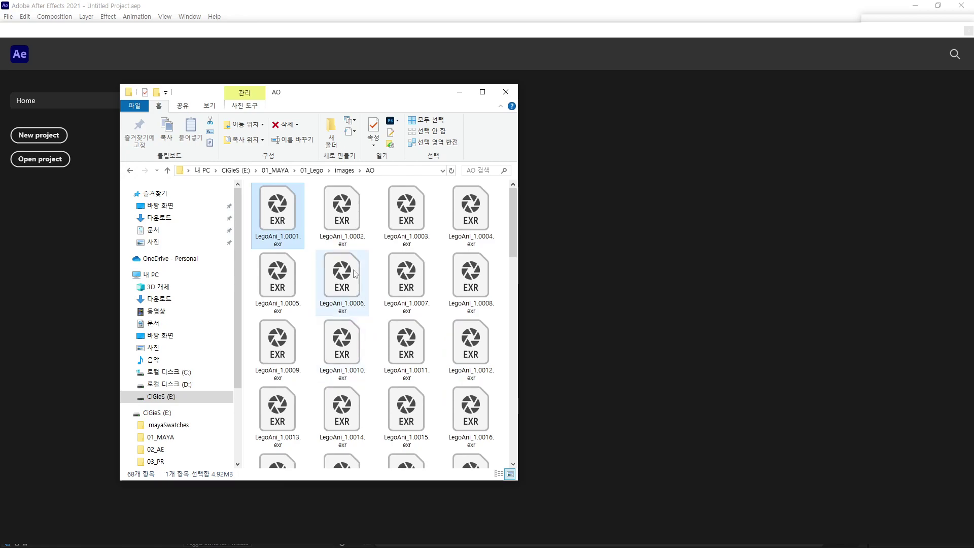
scroll(447, 385, down, 10)
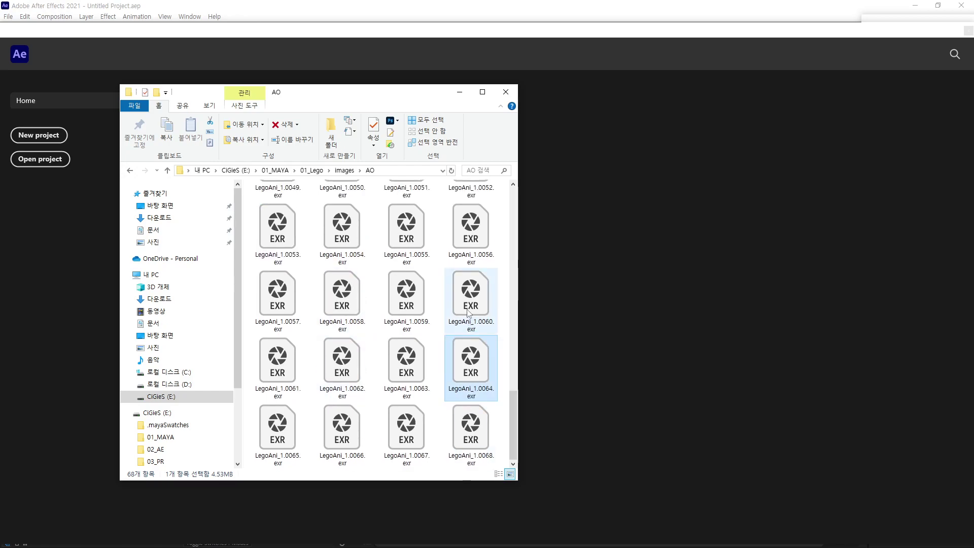
click(409, 294)
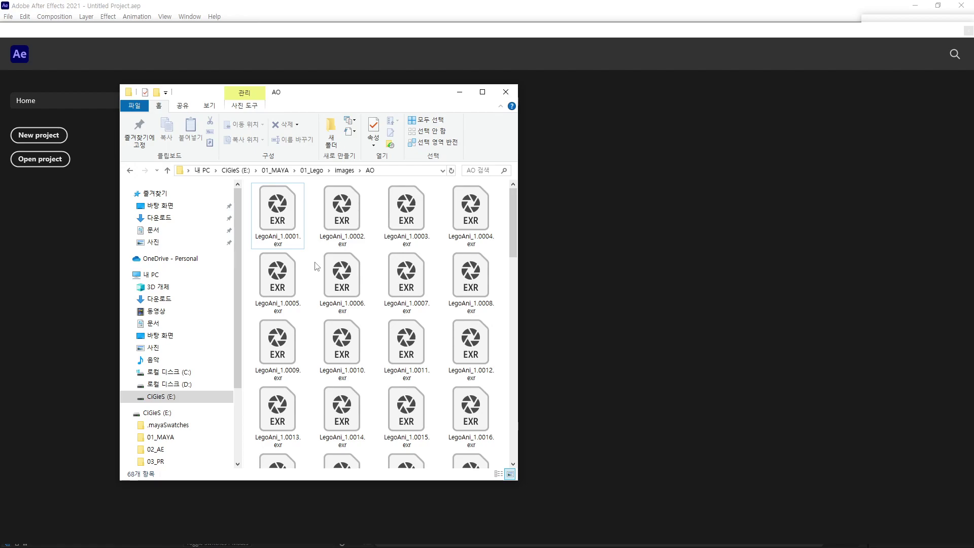
click(344, 170)
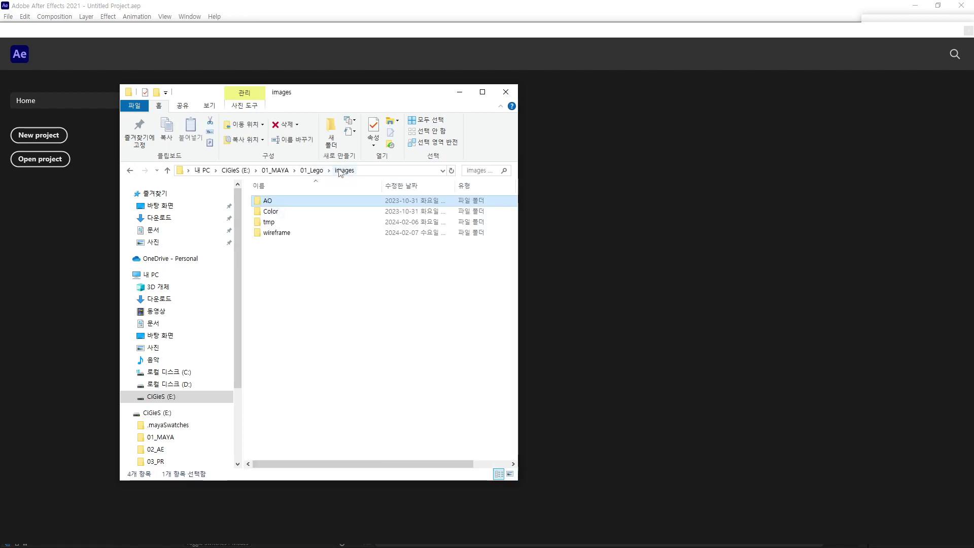
double_click(271, 211)
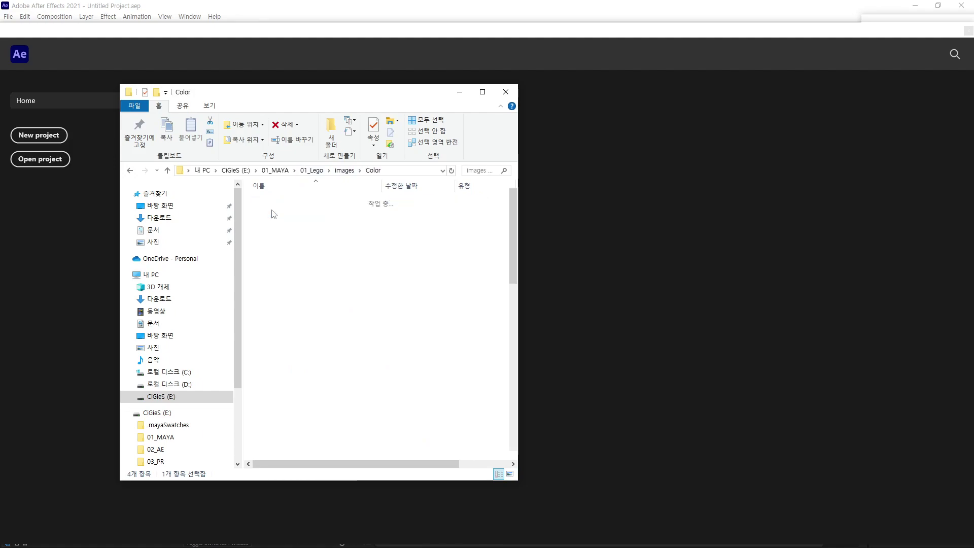
click(344, 171)
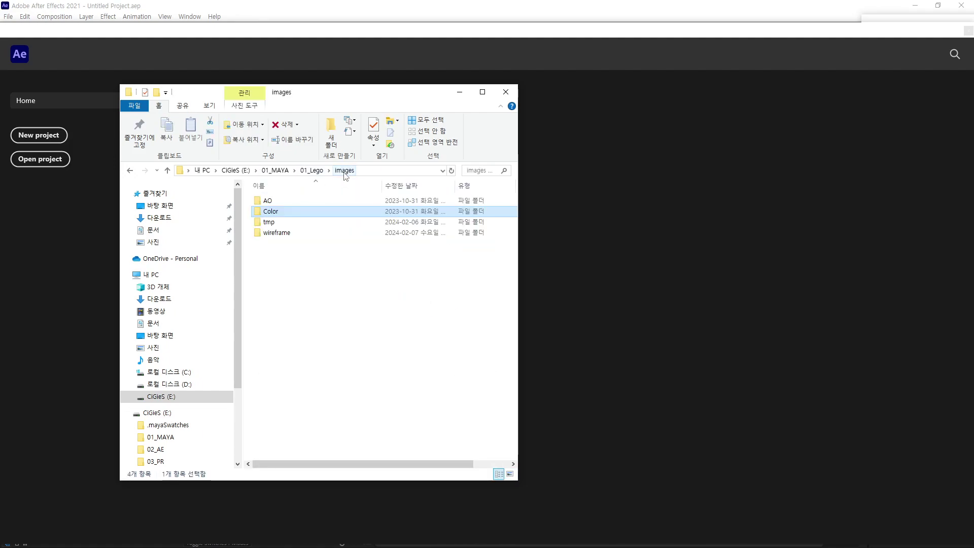
double_click(292, 204)
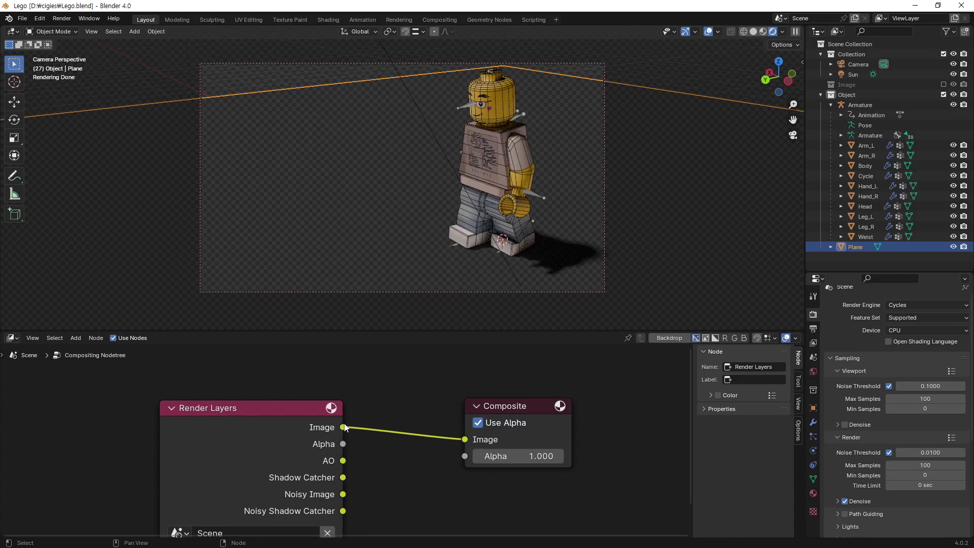
- Feed the AO, then Shadow Catcher pass into Composite, and relink Render Layers' Image output
click(404, 498)
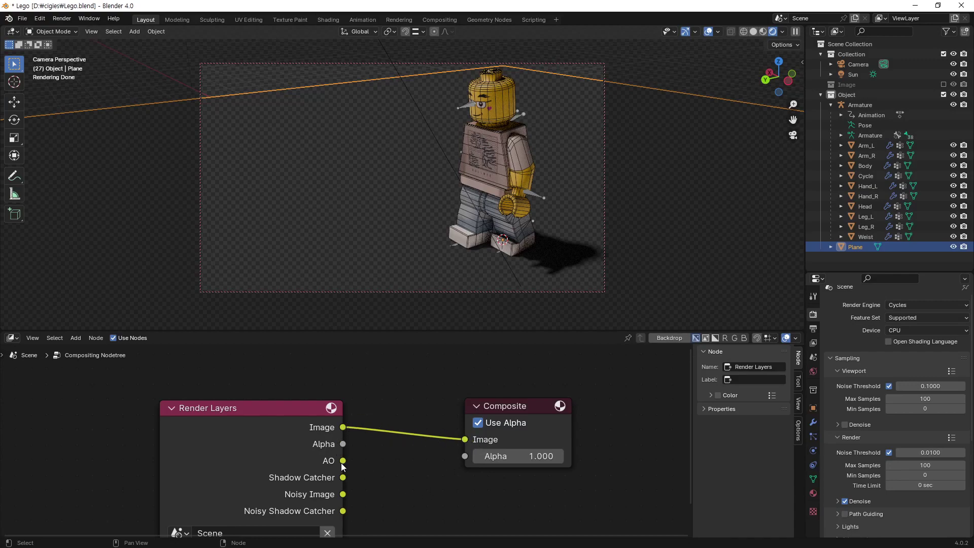
drag(343, 461, 465, 441)
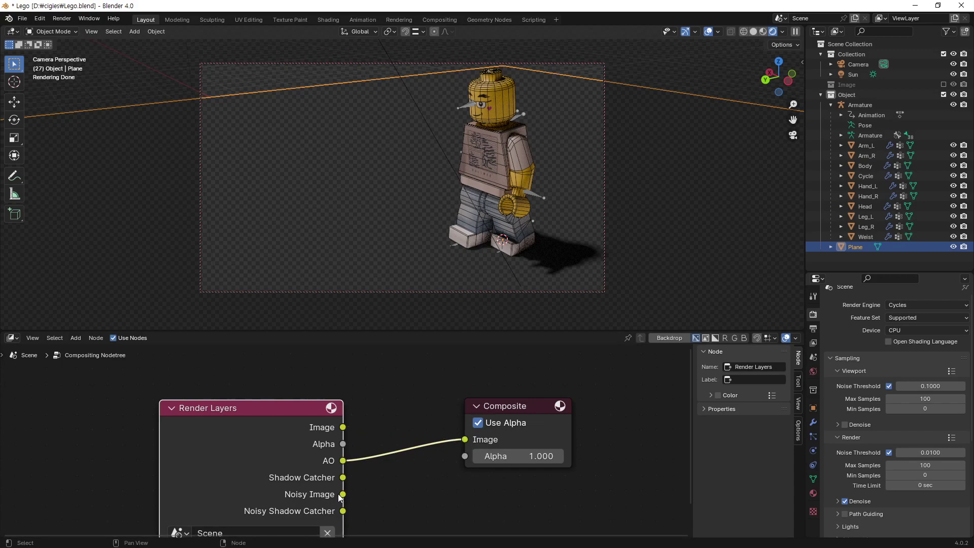
drag(343, 477, 465, 439)
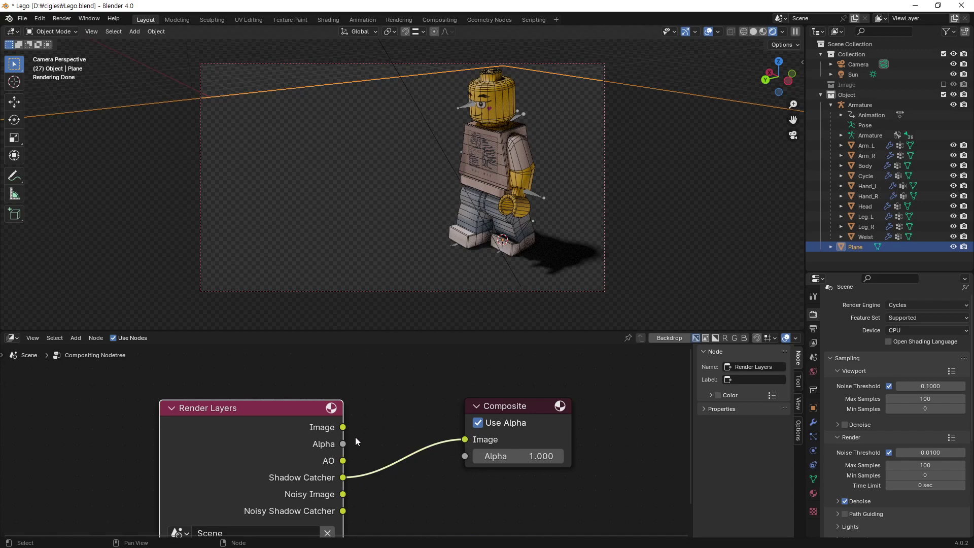
drag(342, 427, 462, 440)
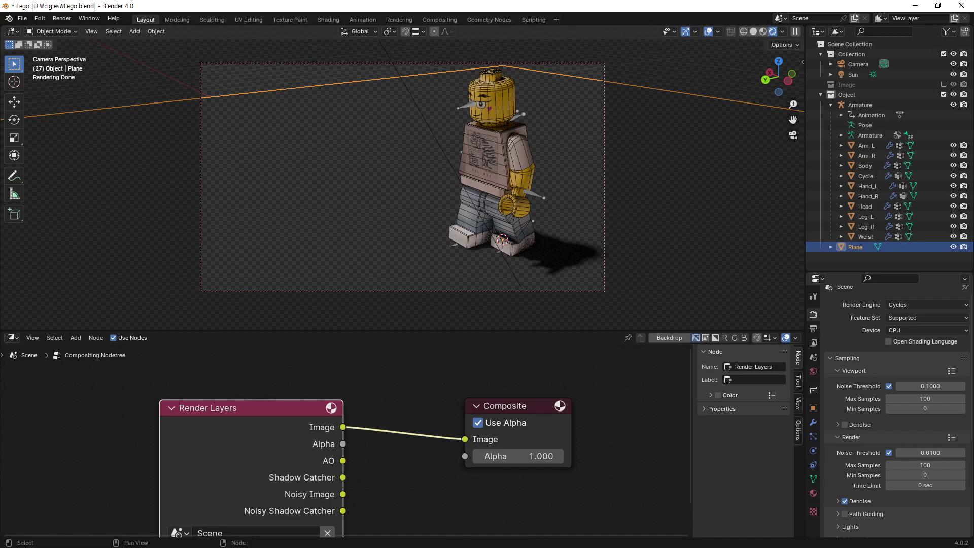
key(alt+Tab)
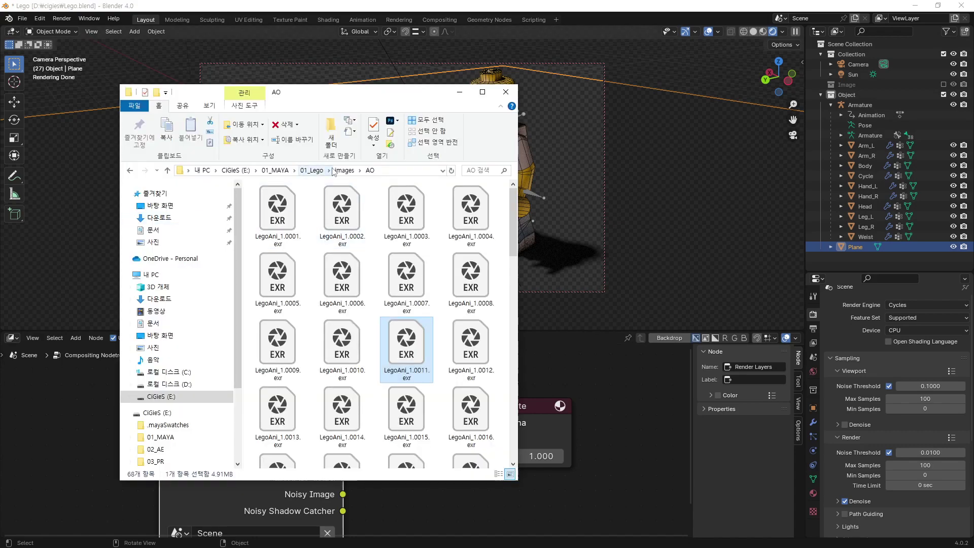
- Browse 01_Lego > images, look at the Color renders folder, then minimize File Explorer
click(311, 170)
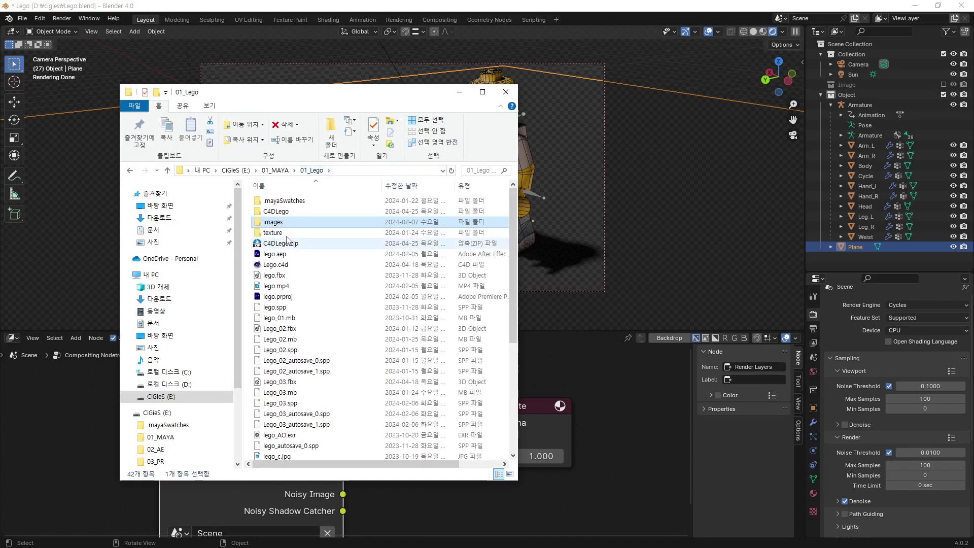
double_click(279, 222)
click(283, 209)
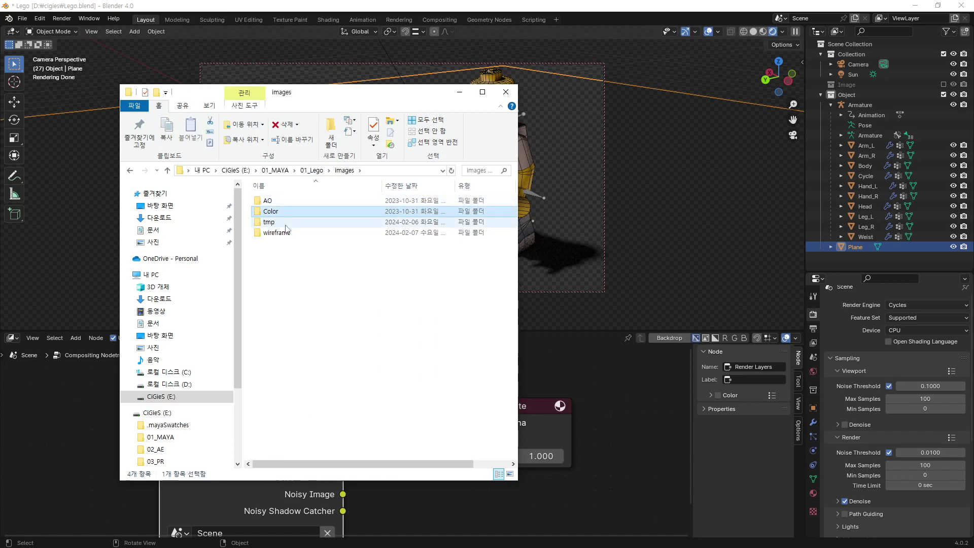
mouse_move(277, 217)
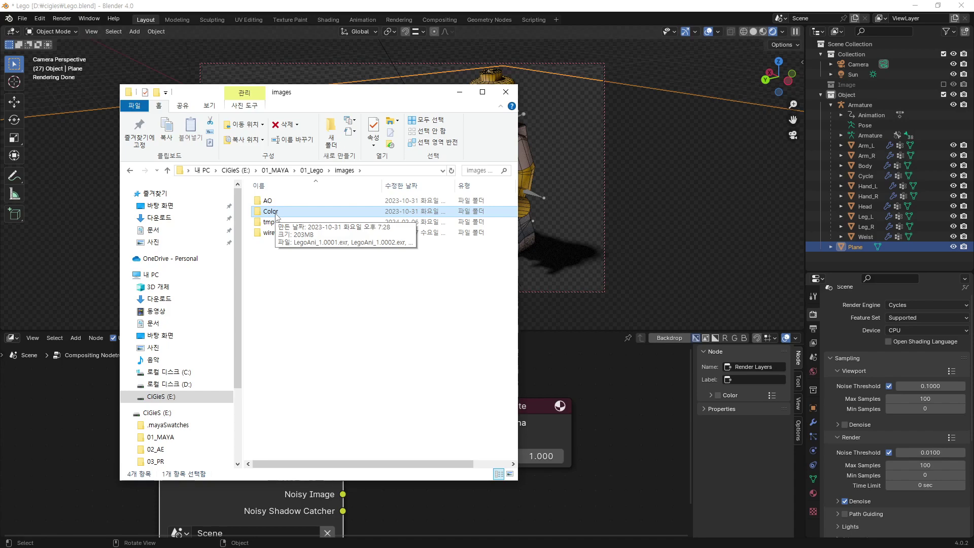
click(460, 92)
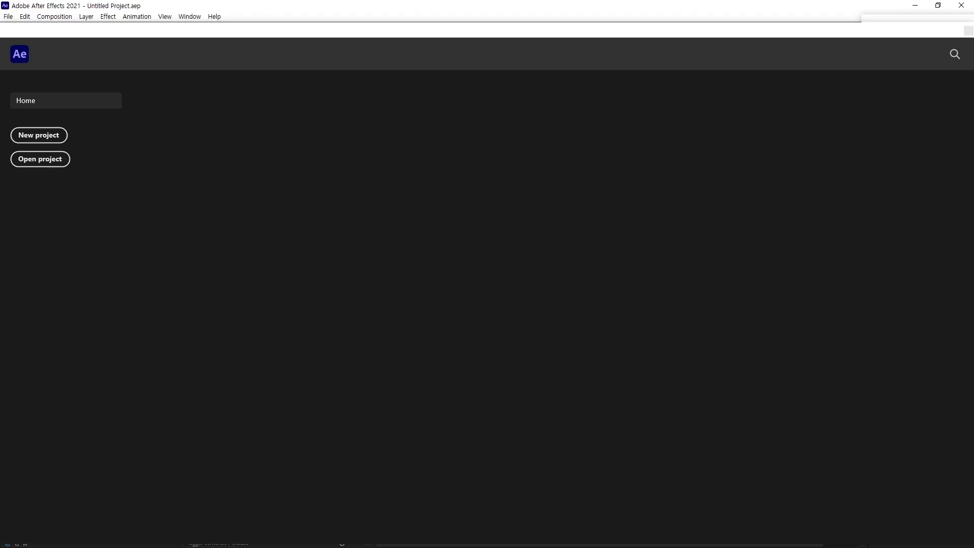
- Start a new empty After Effects project and close the Duik Bassel.2 update notice
click(44, 145)
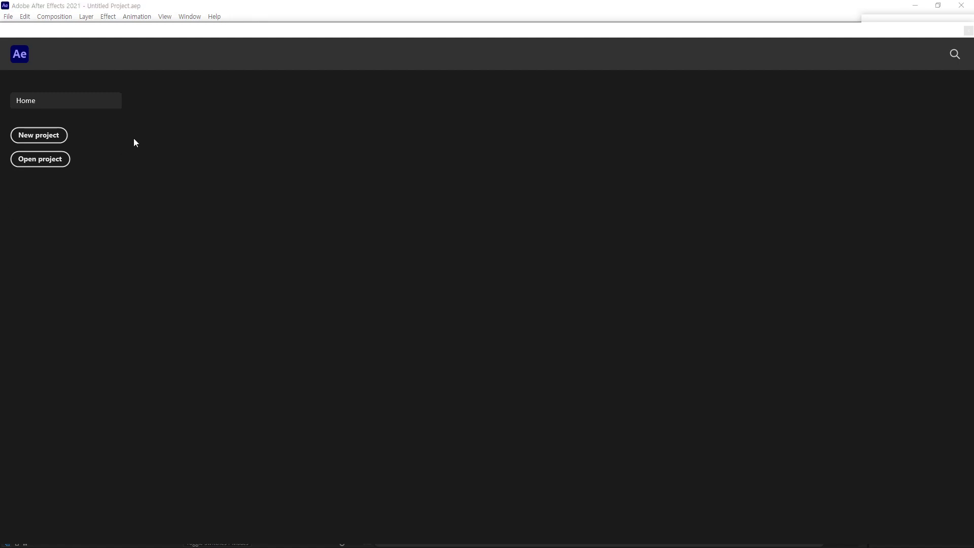
click(56, 135)
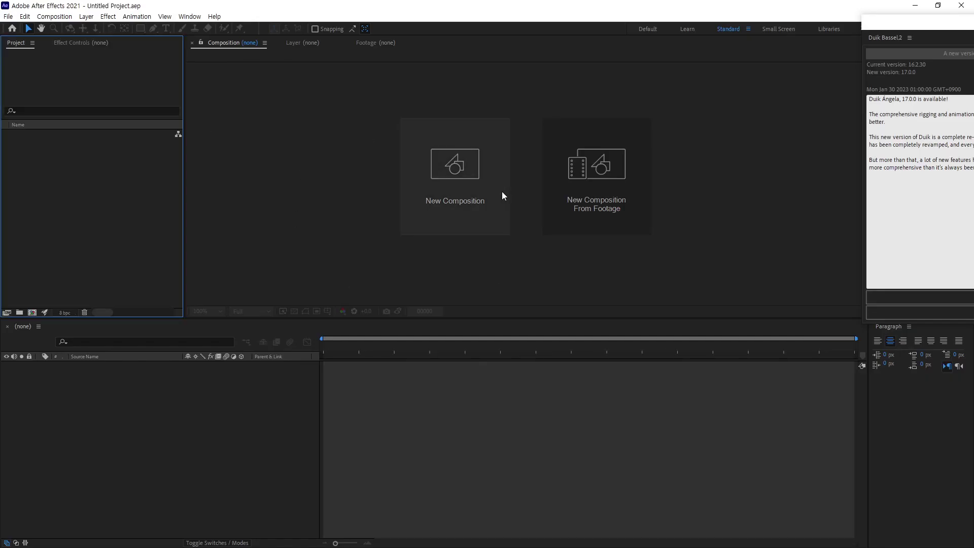
drag(926, 24, 696, 52)
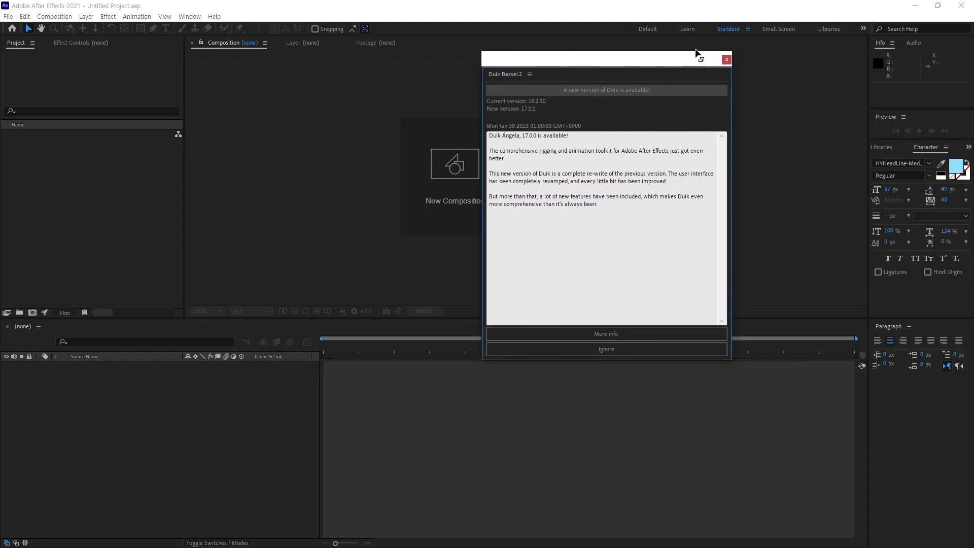
click(726, 60)
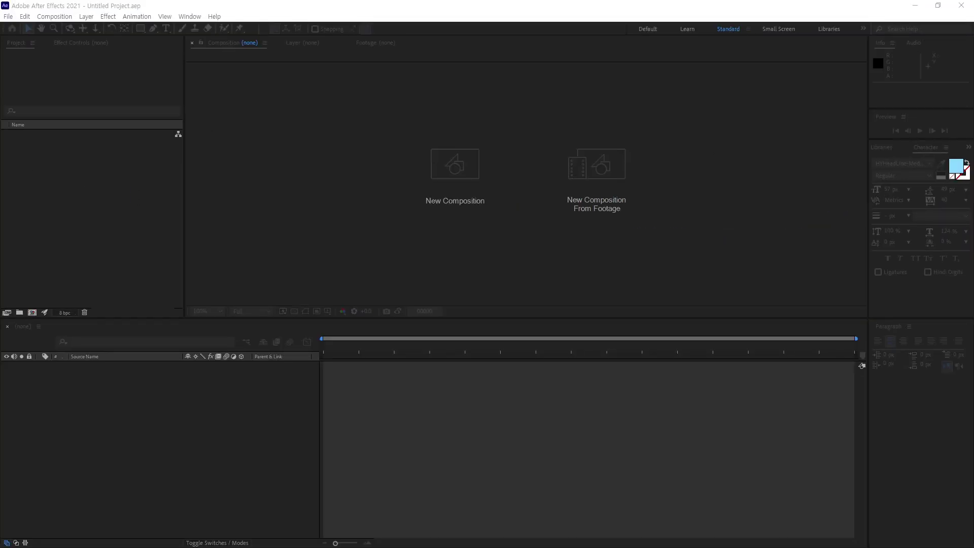
- Create a new composition named Lego with width 1920 and height 1080
click(455, 163)
drag(381, 65, 519, 132)
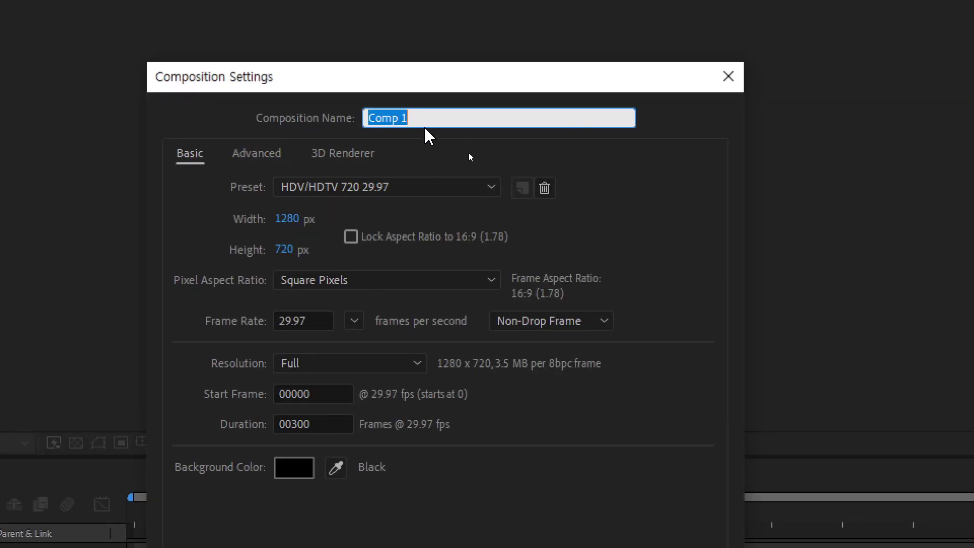
click(420, 115)
key(ctrl+a)
text(Lego)
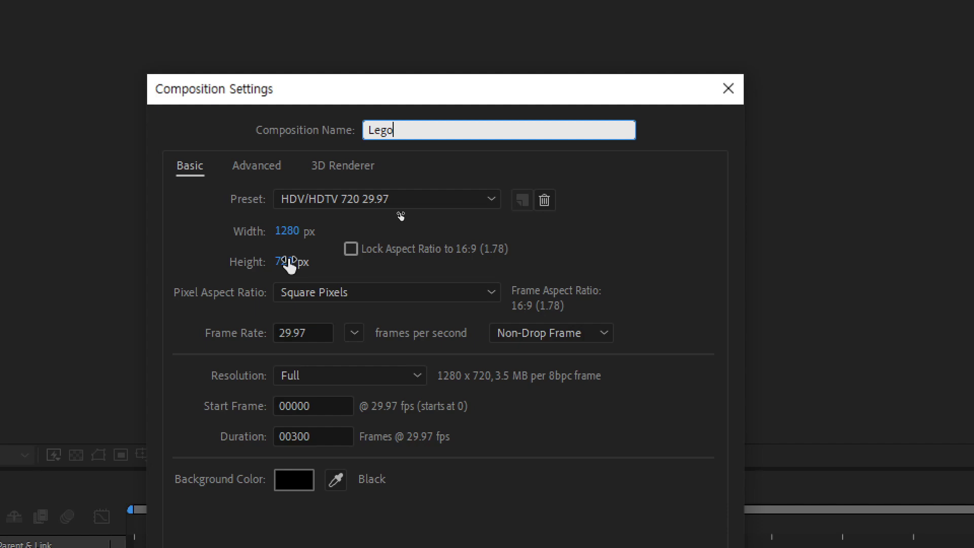
click(287, 231)
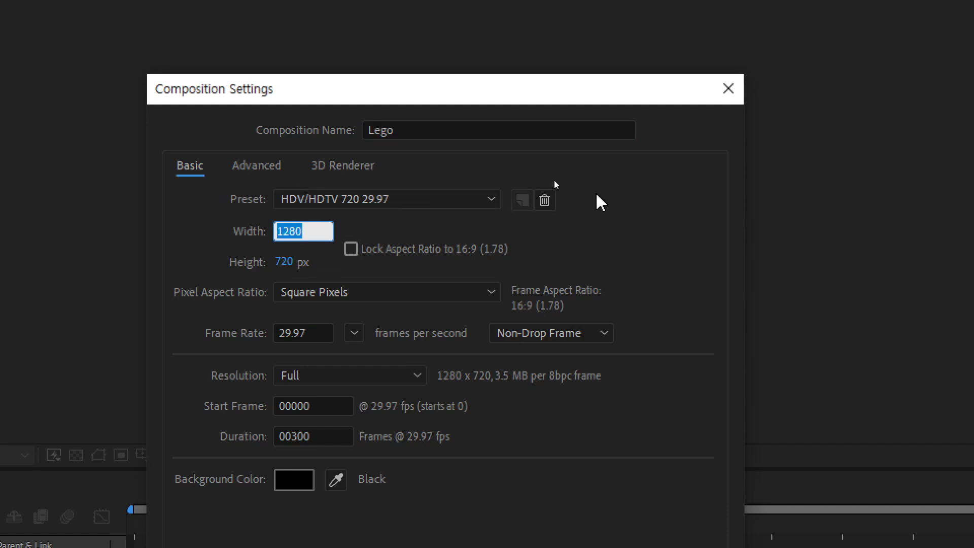
text(1920)
key(Tab)
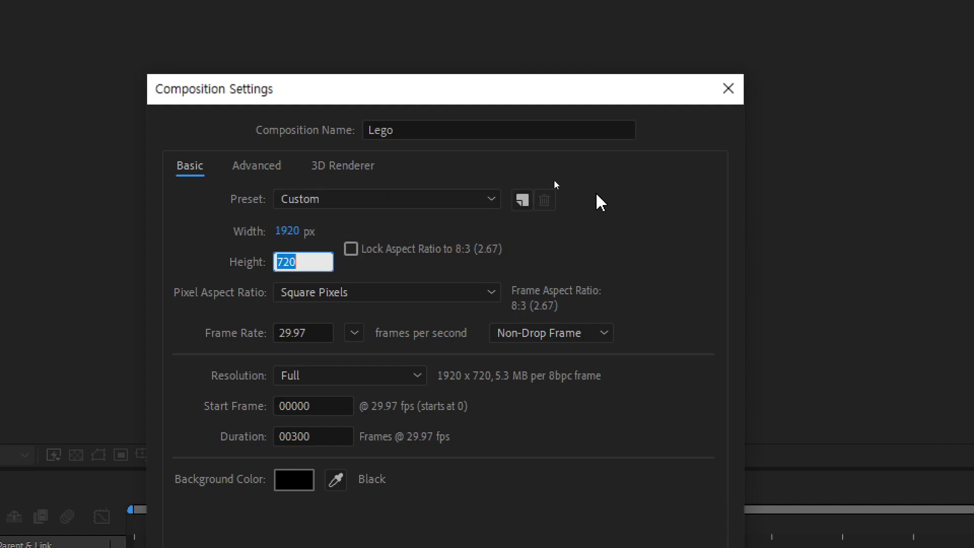
text(1080)
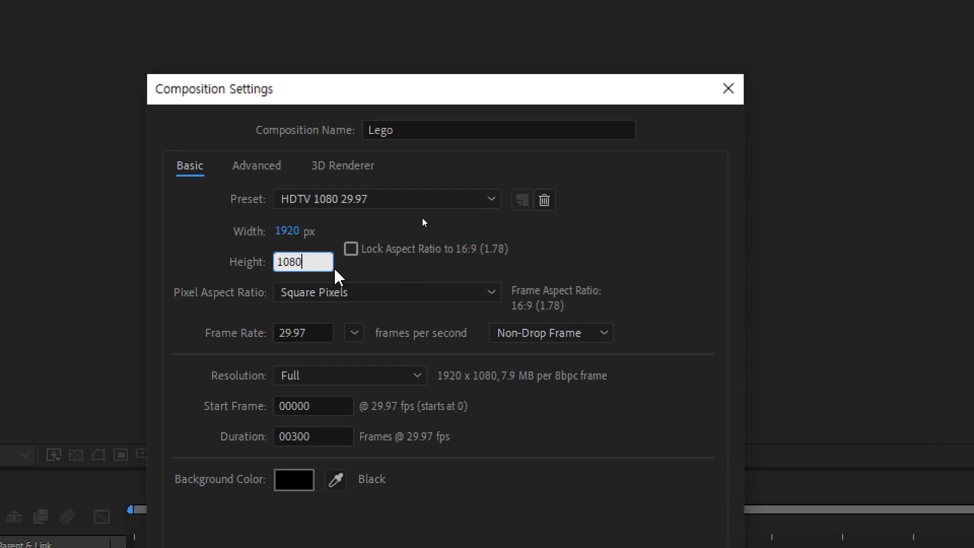
click(634, 263)
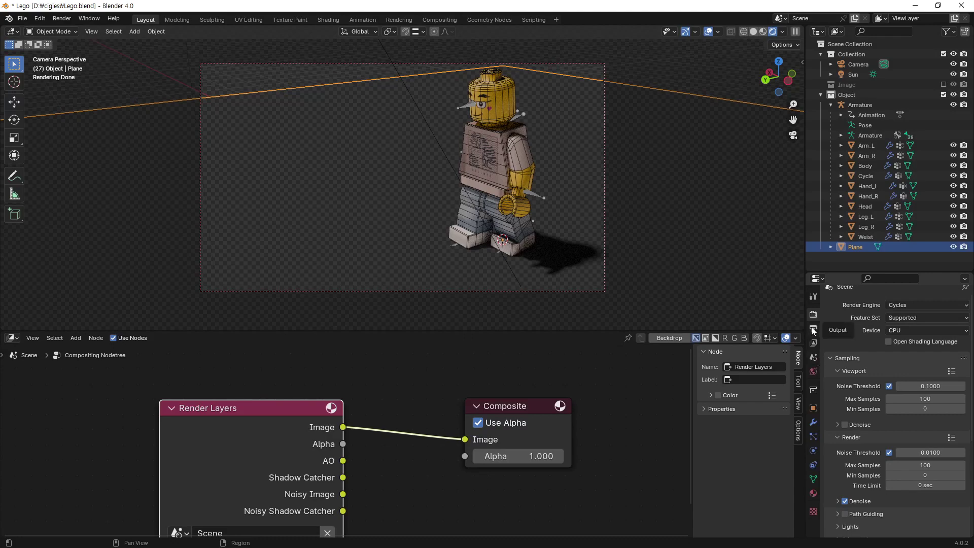
- Show Blender's output settings: 1920 × 1080 resolution, 30 fps, frames 1 to 130
click(813, 329)
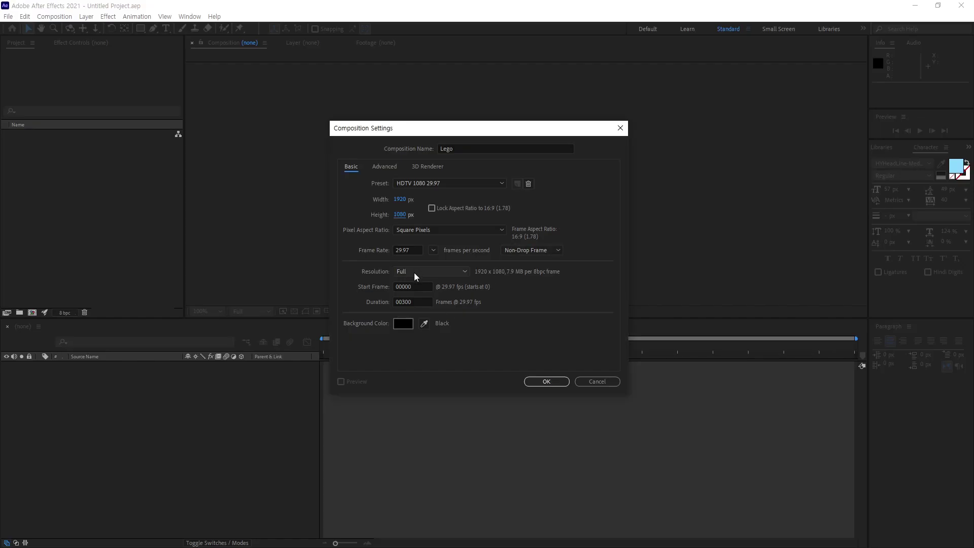
- Change the Lego comp's frame rate to 30 fps and its duration to 150 frames
click(454, 230)
click(500, 406)
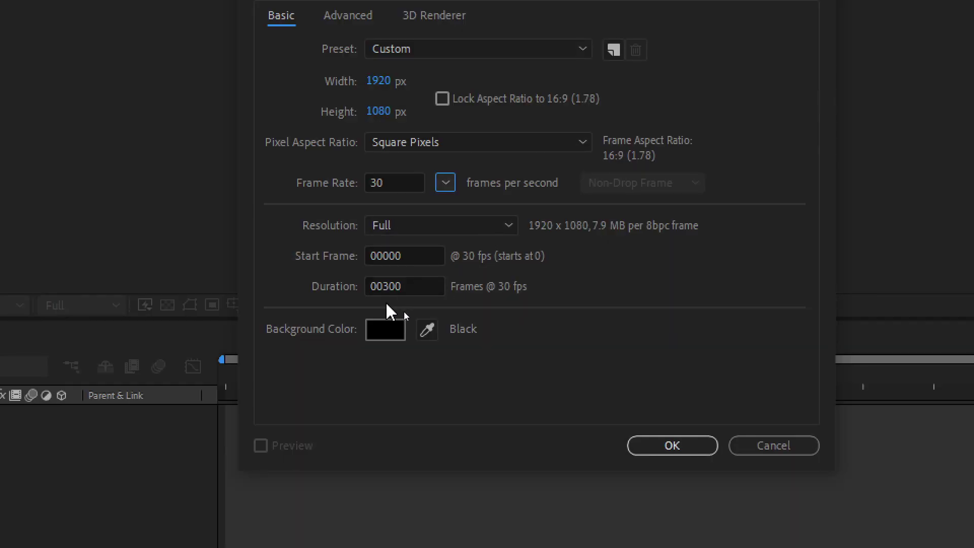
drag(409, 286, 443, 297)
text(150)
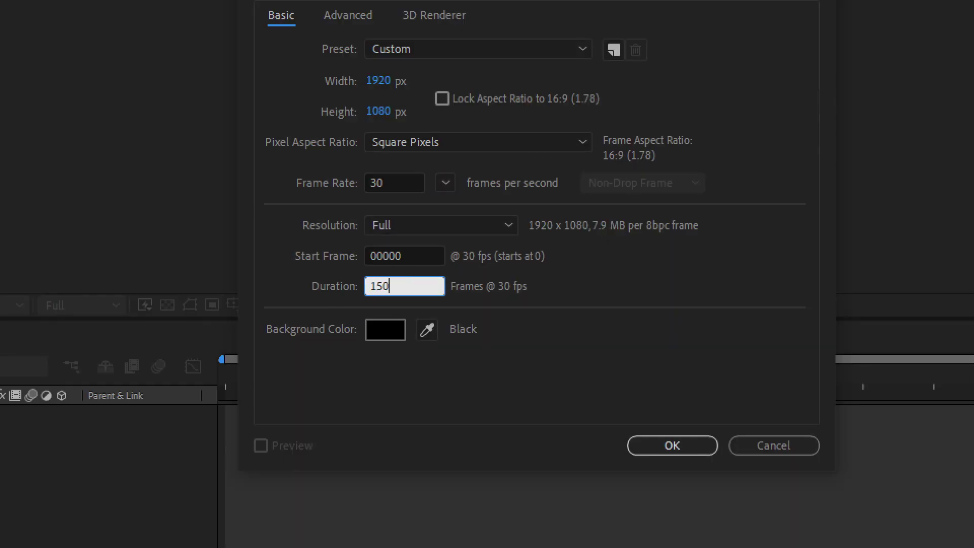
key(Tab)
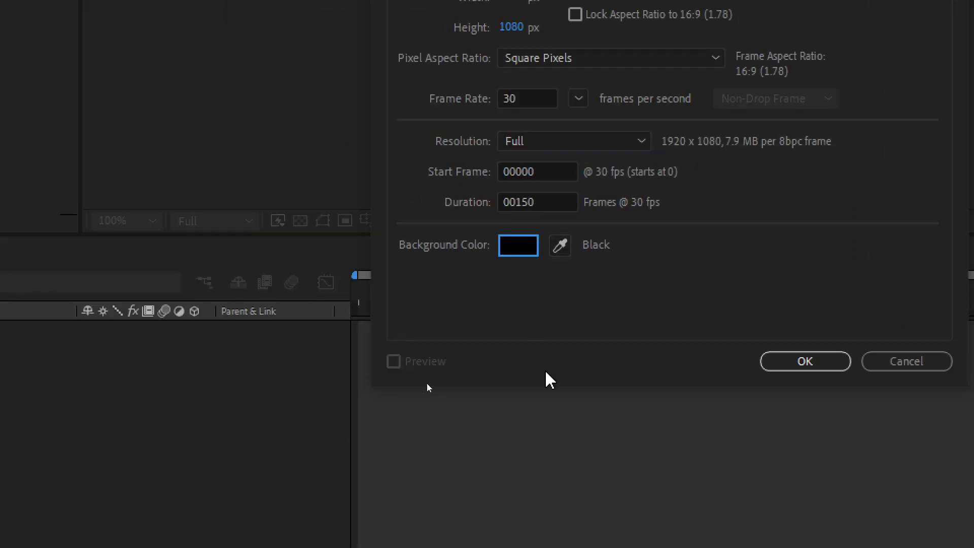
- Confirm the Composition Settings so the empty 150-frame Lego comp opens, then deselect it
click(737, 364)
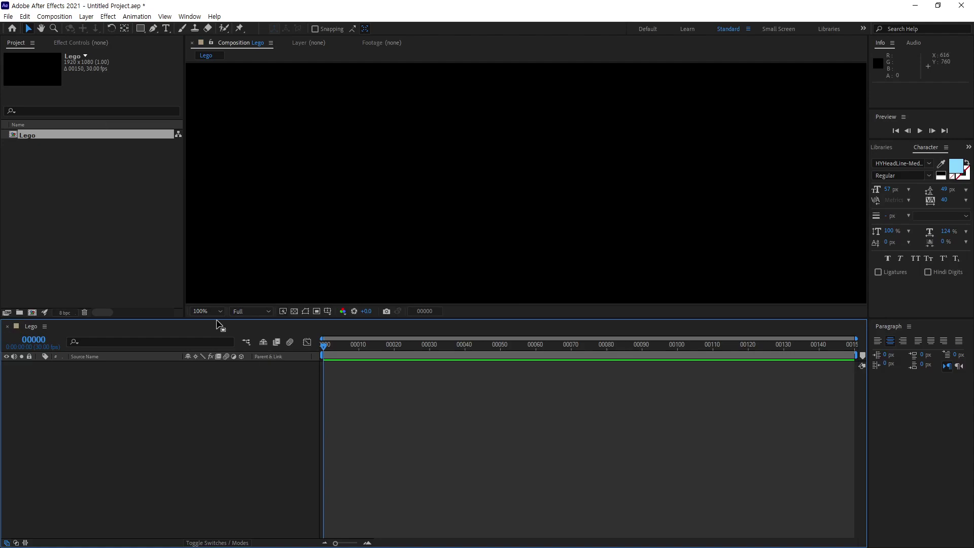
click(56, 201)
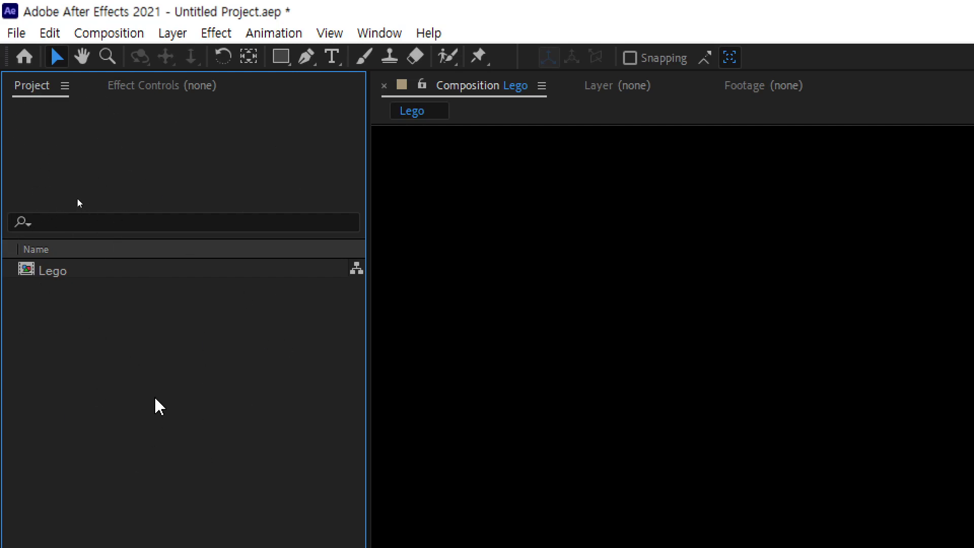
- Import LegoAni_1.0001.exr from E:\01_MAYA\01_Lego\images\Color as a 68-frame OpenEXR sequence
double_click(93, 176)
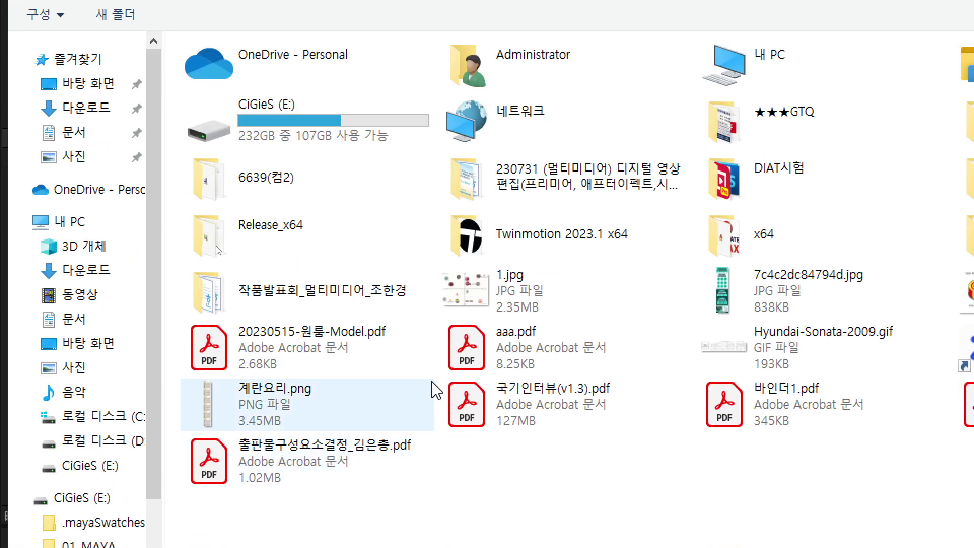
double_click(321, 129)
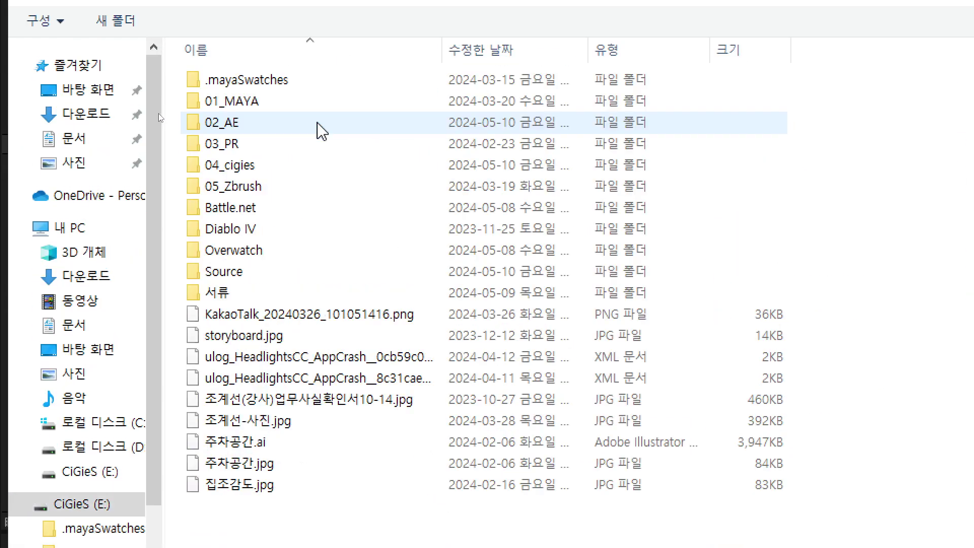
double_click(246, 103)
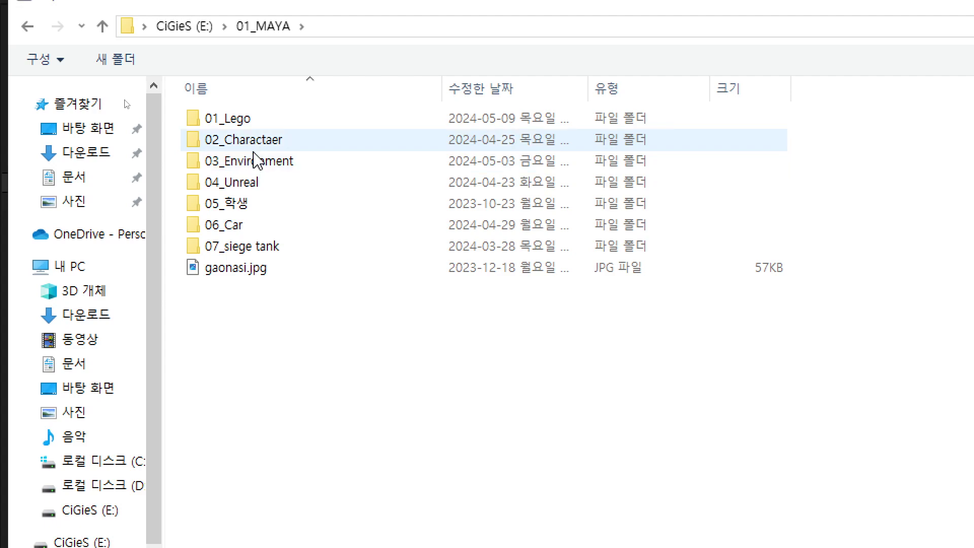
double_click(217, 119)
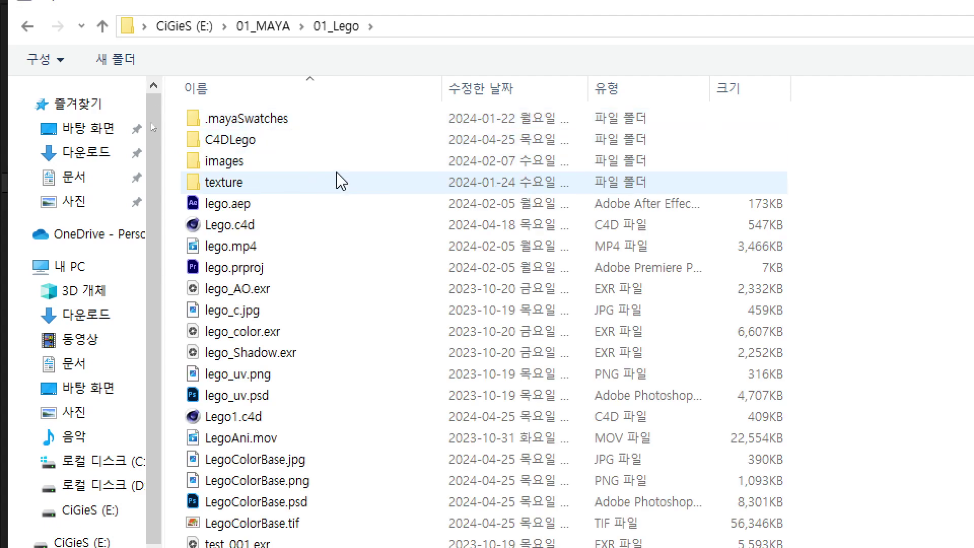
double_click(239, 162)
double_click(229, 138)
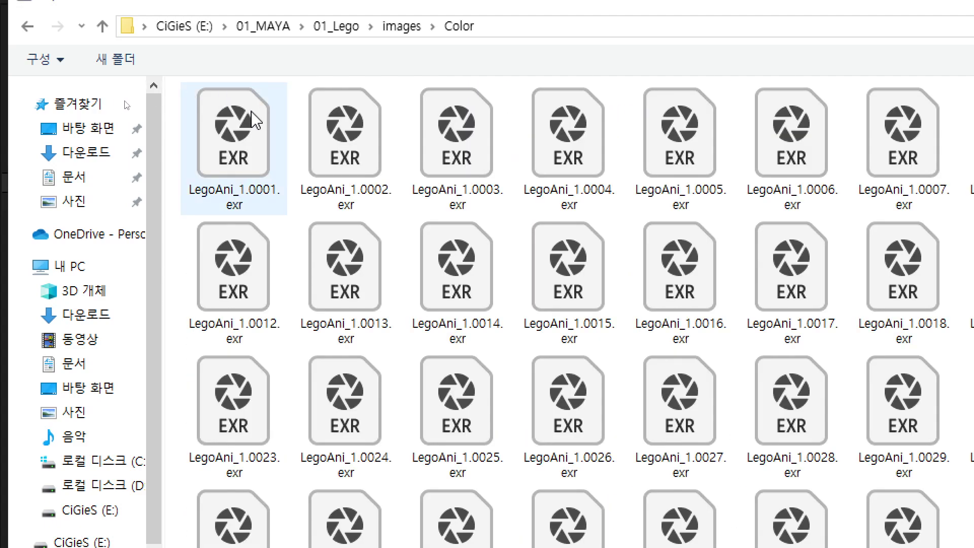
mouse_move(279, 163)
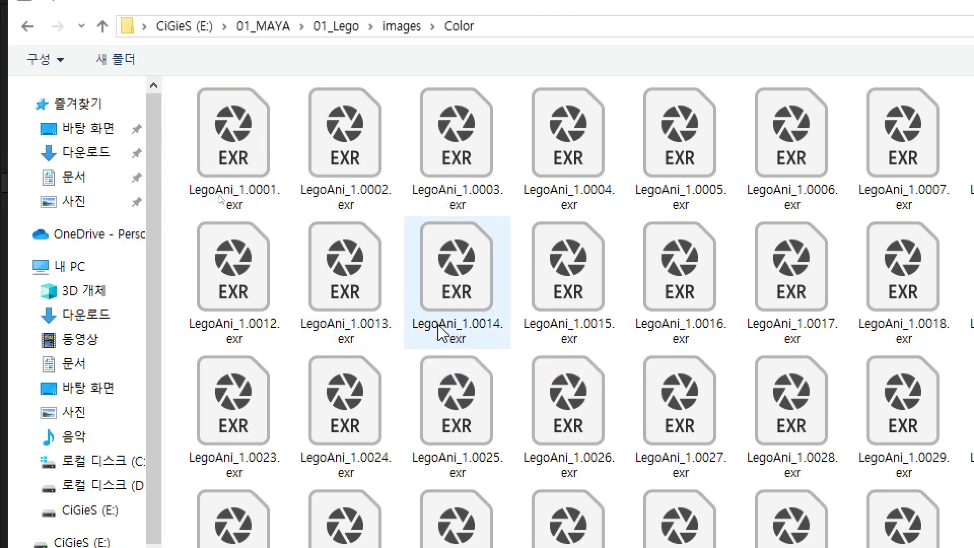
mouse_move(438, 327)
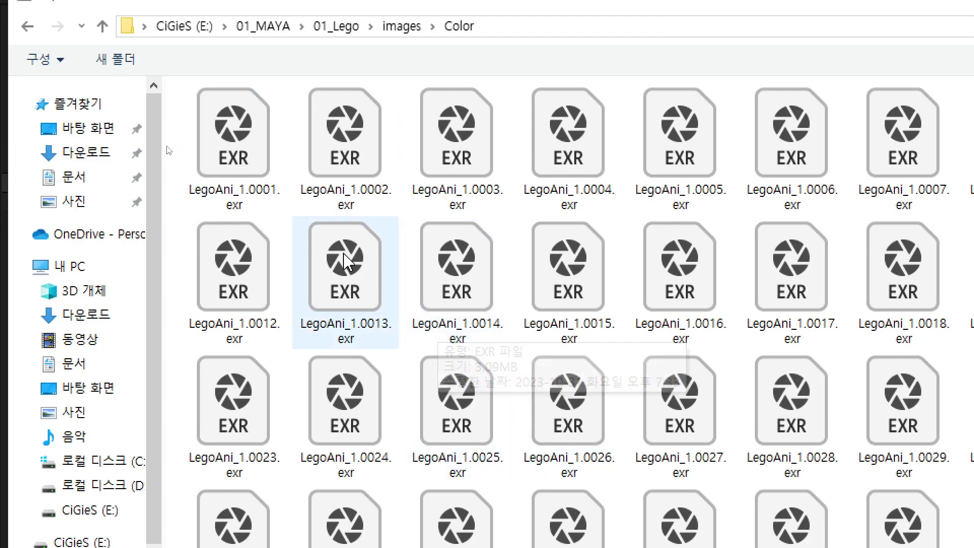
click(236, 153)
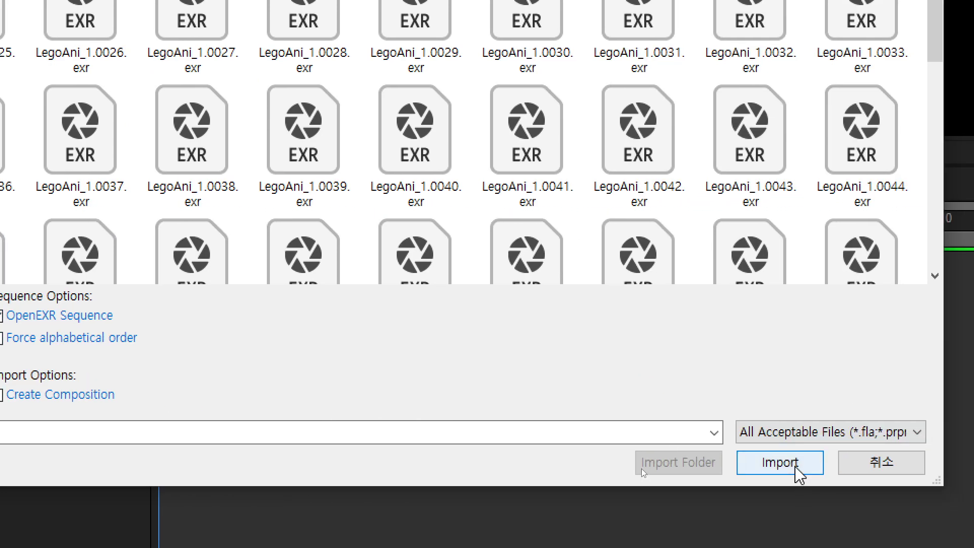
click(795, 466)
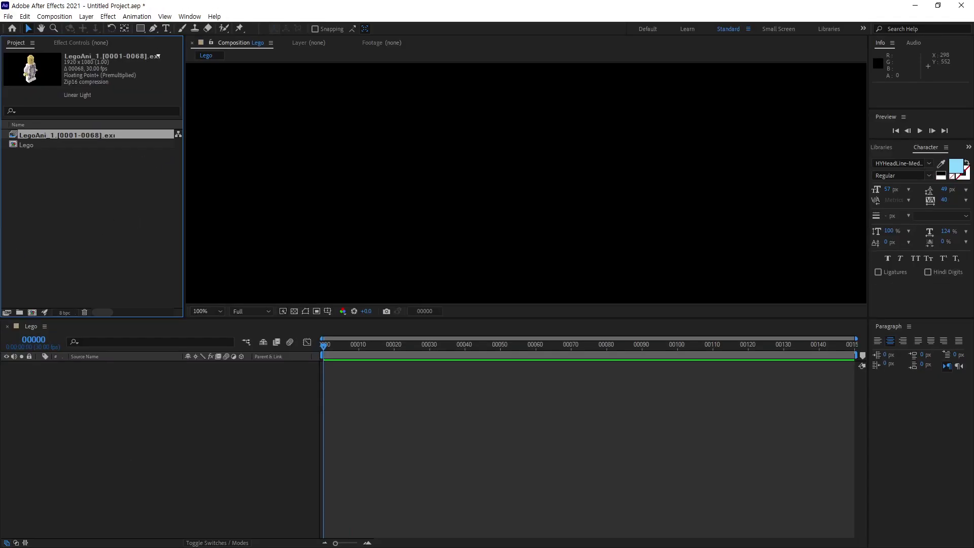
click(112, 205)
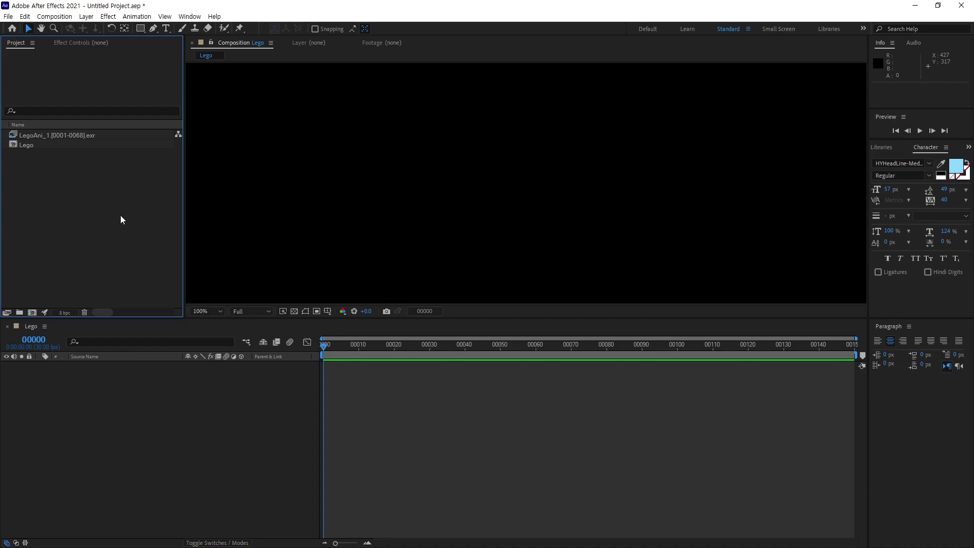
- Import LegoAni_1.0001.exr from the images\AO folder as a second OpenEXR sequence
double_click(74, 211)
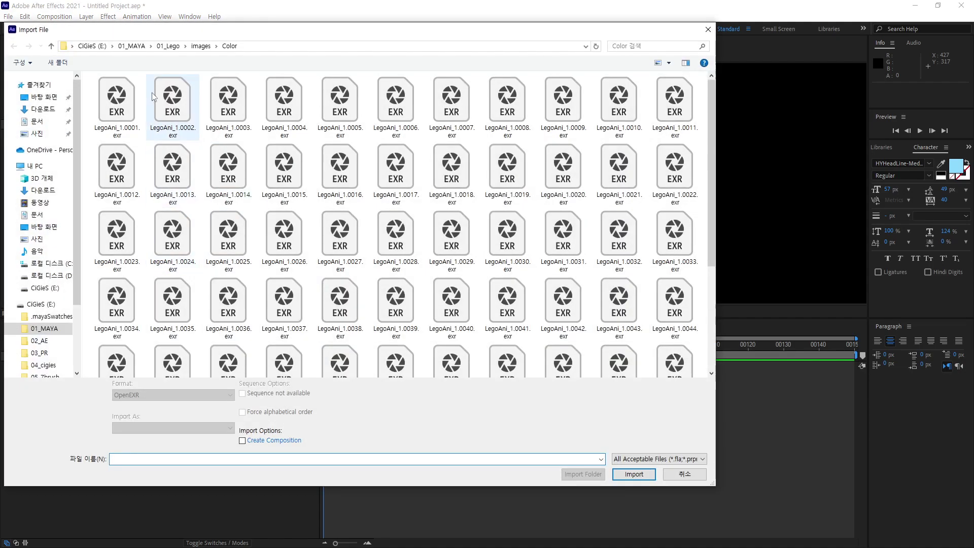
click(201, 45)
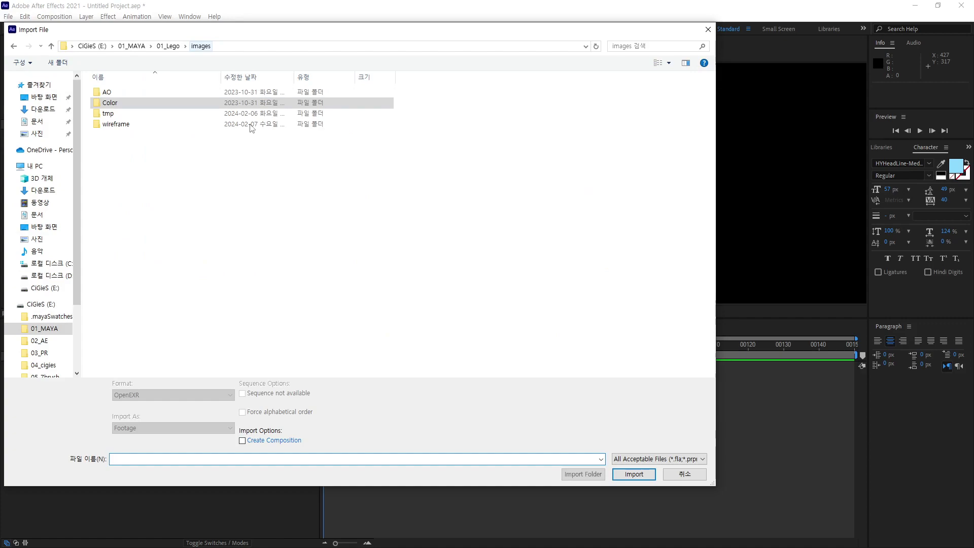
double_click(116, 92)
click(125, 106)
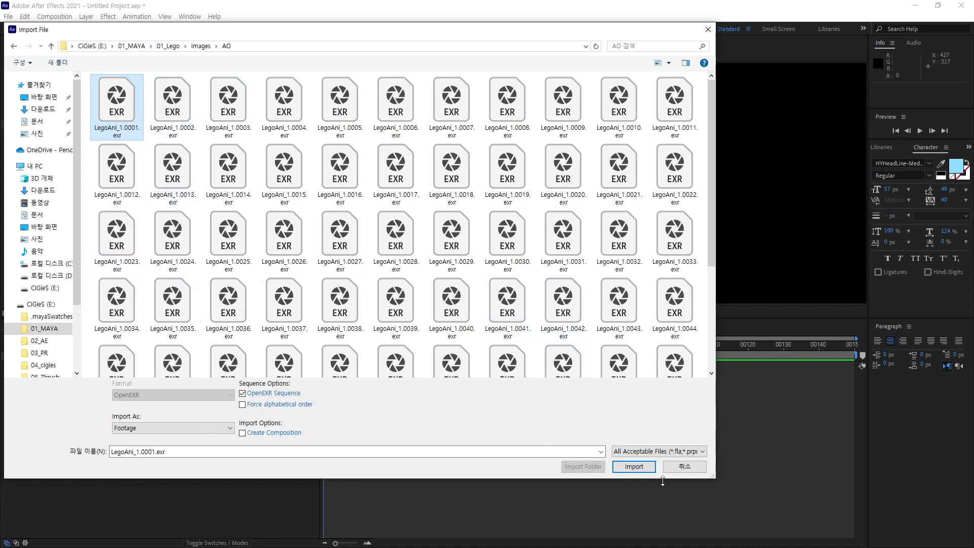
click(640, 467)
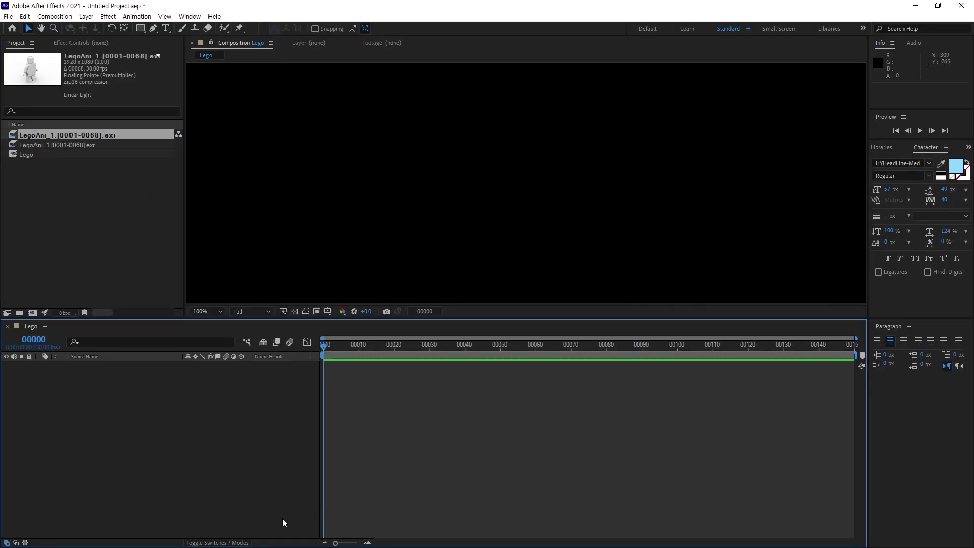
mouse_move(589, 467)
mouse_down()
mouse_move(450, 339)
mouse_move(561, 469)
mouse_up()
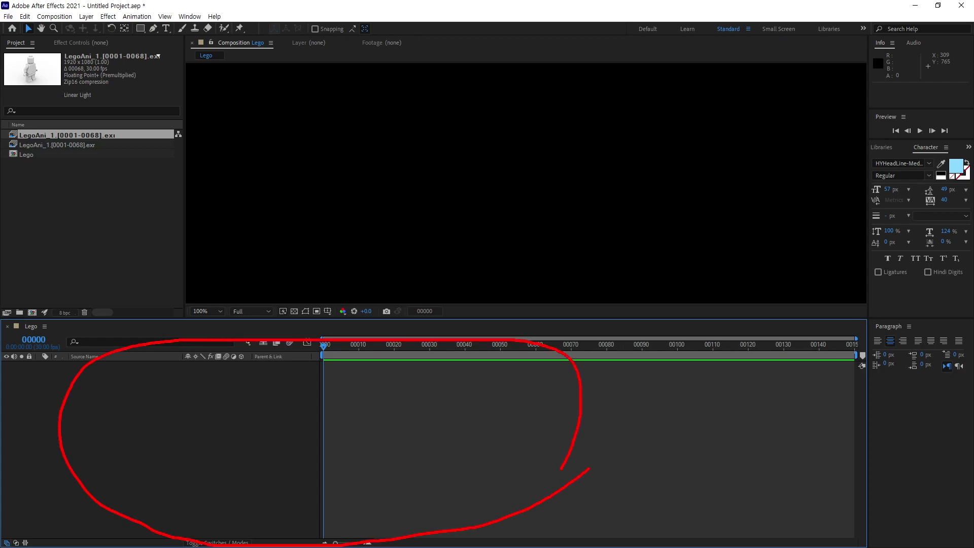
drag(140, 231, 122, 223)
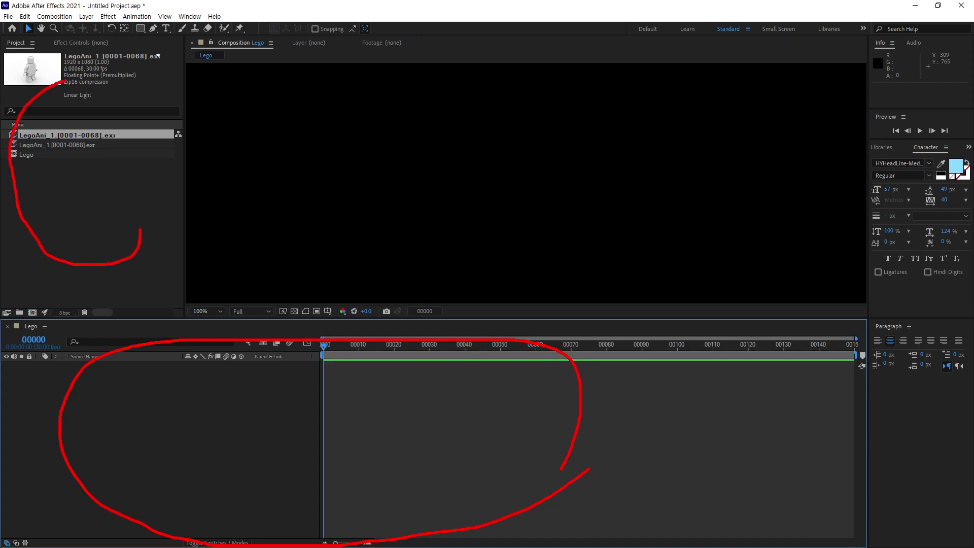
drag(515, 188, 527, 177)
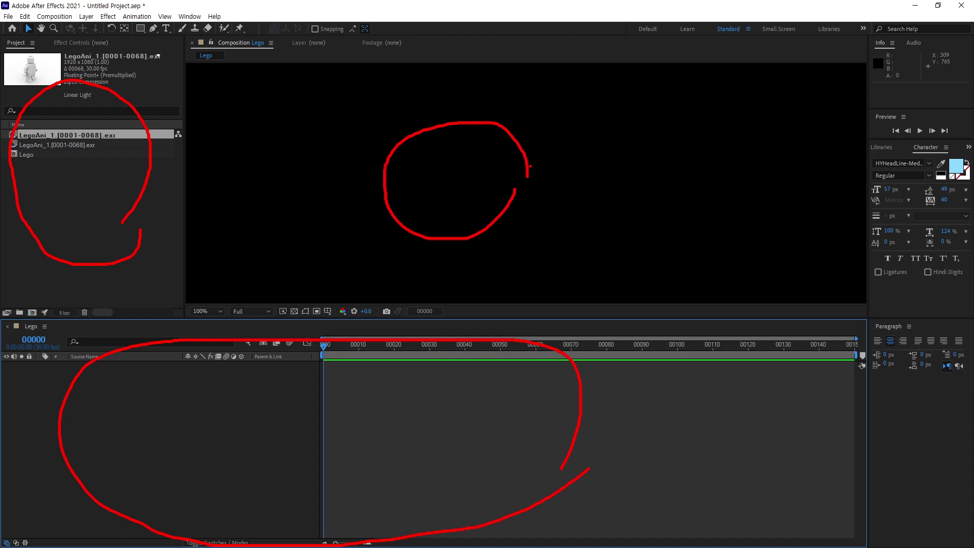
drag(380, 473, 392, 457)
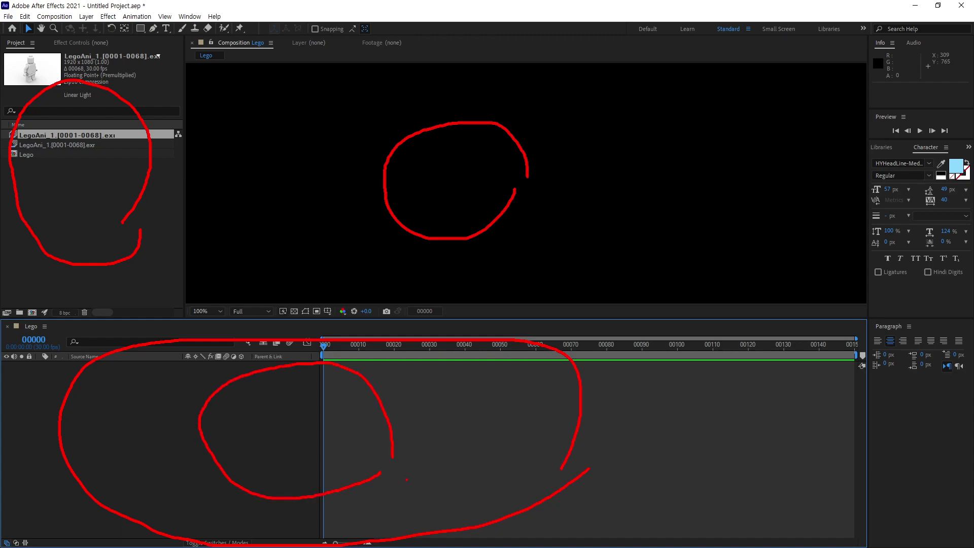
mouse_move(356, 420)
mouse_down()
mouse_move(393, 340)
mouse_move(426, 219)
mouse_move(401, 237)
mouse_move(450, 256)
mouse_up()
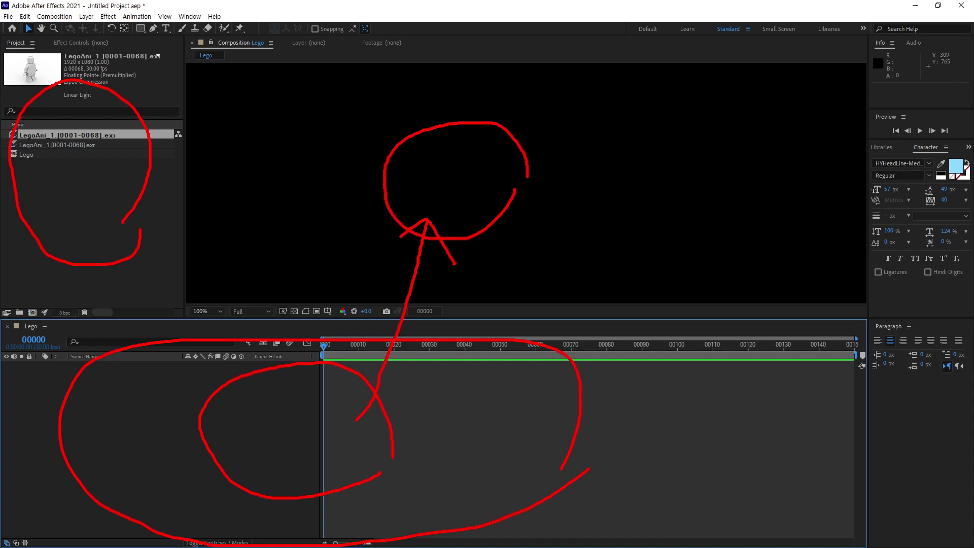
key(Escape)
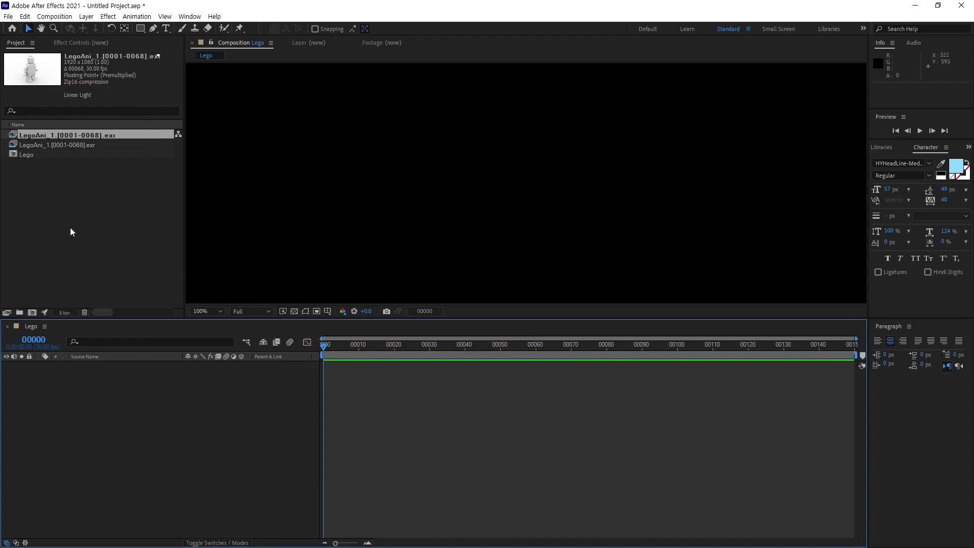
- Compare the previews of the two imported LegoAni_1 sequences in the Project panel
click(66, 147)
click(66, 138)
click(68, 145)
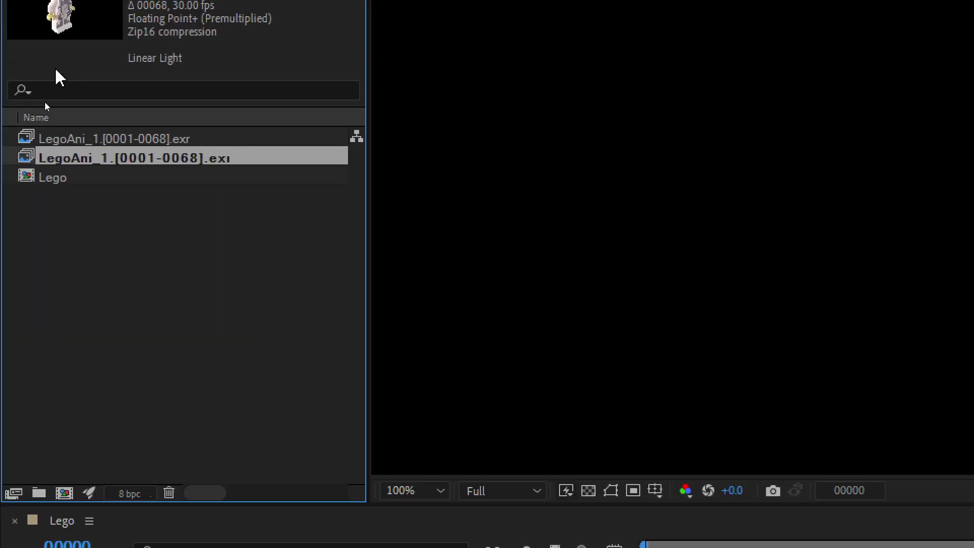
click(93, 137)
click(96, 152)
click(104, 136)
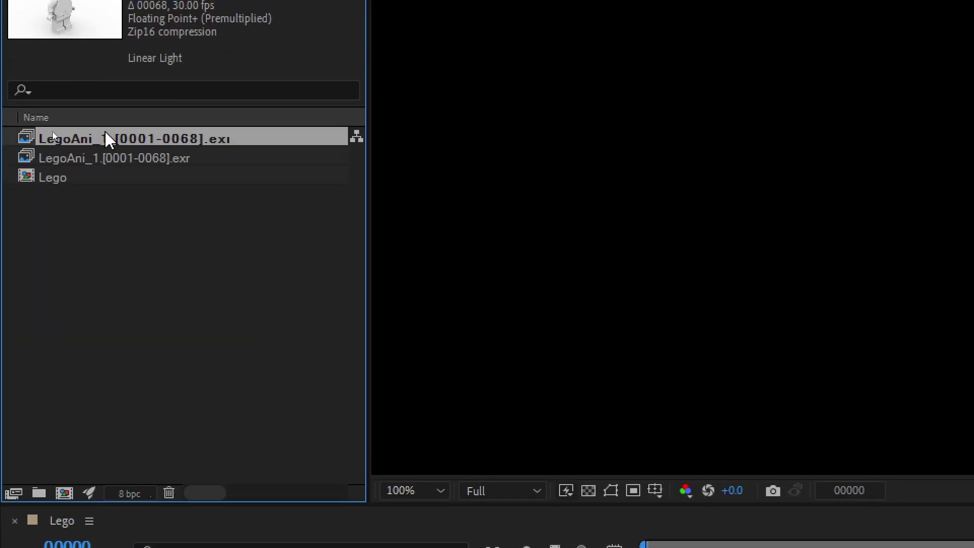
click(108, 155)
- Drag both LegoAni_1 sequences into the Lego composition as layers 1 and 2
click(115, 137)
shift+click(122, 158)
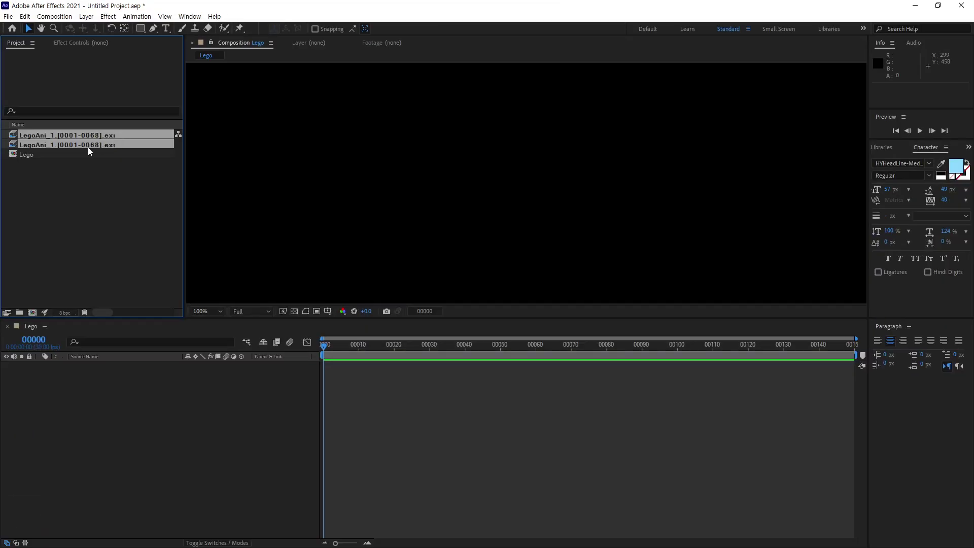
drag(88, 151, 118, 422)
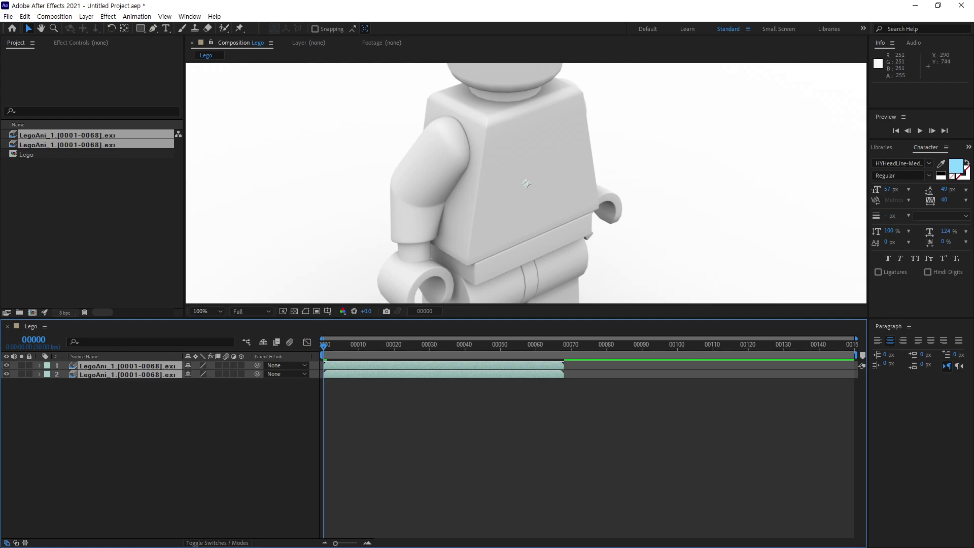
click(205, 403)
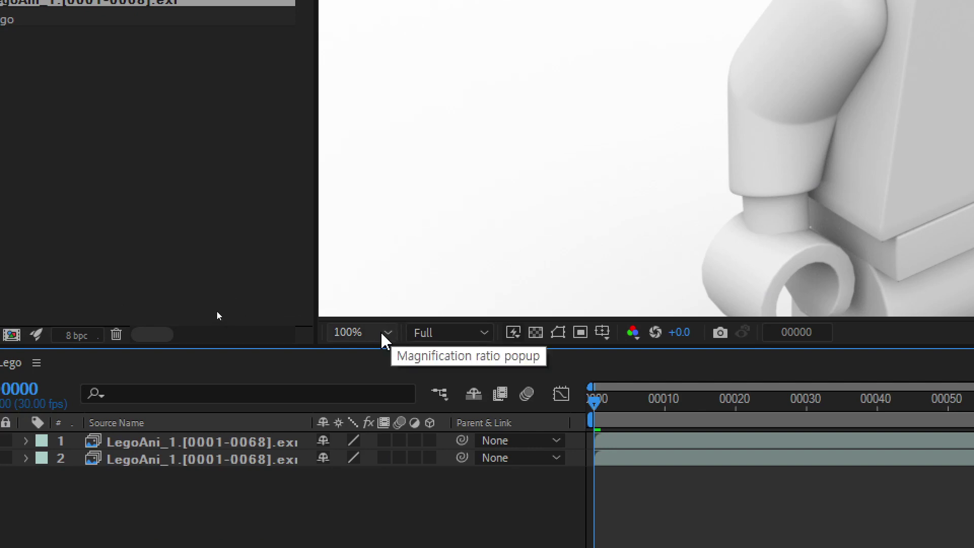
- Set the viewer magnification to Fit and select a LegoAni_1 layer
click(384, 333)
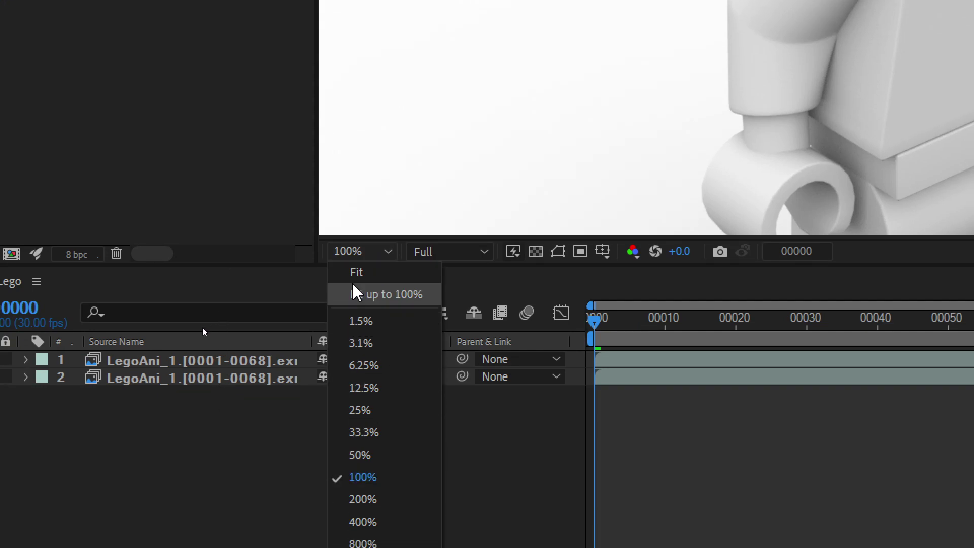
click(391, 276)
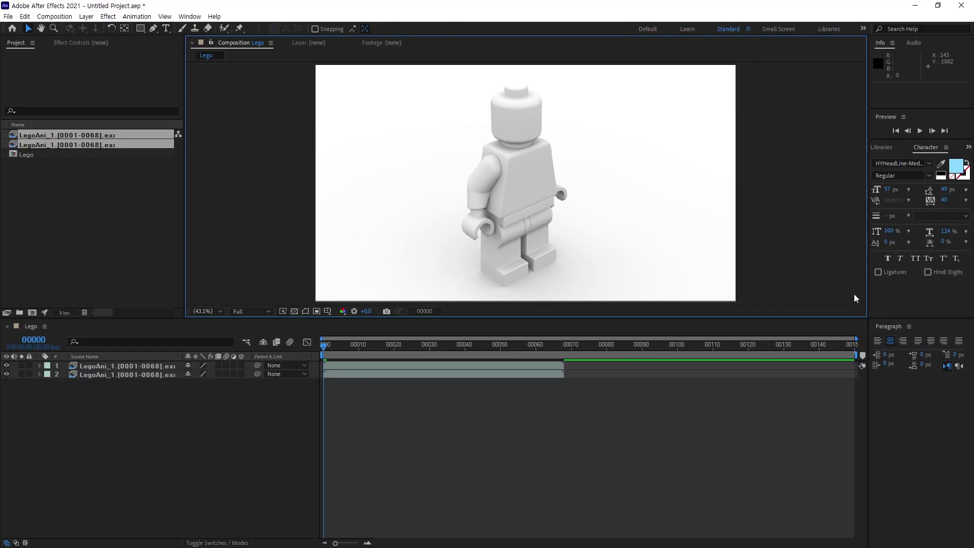
click(206, 428)
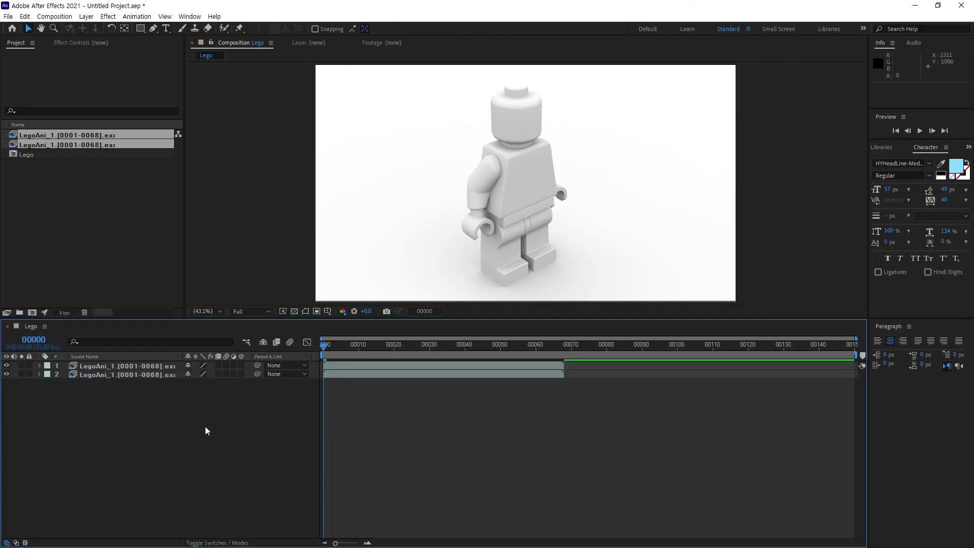
click(144, 375)
- Swap the two LegoAni_1 layers' stacking order back and forth, ending with the clay render on top
drag(147, 366, 148, 405)
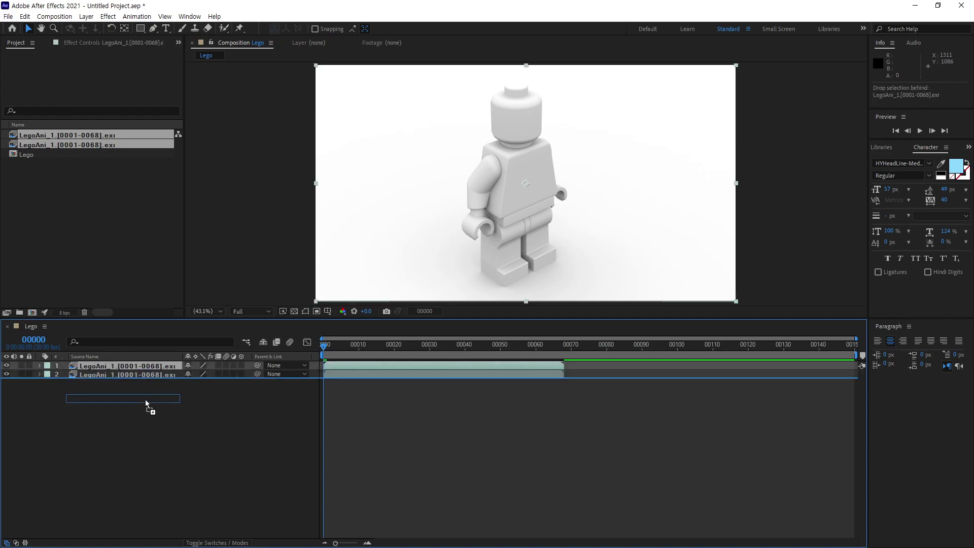
click(144, 371)
drag(147, 370, 152, 412)
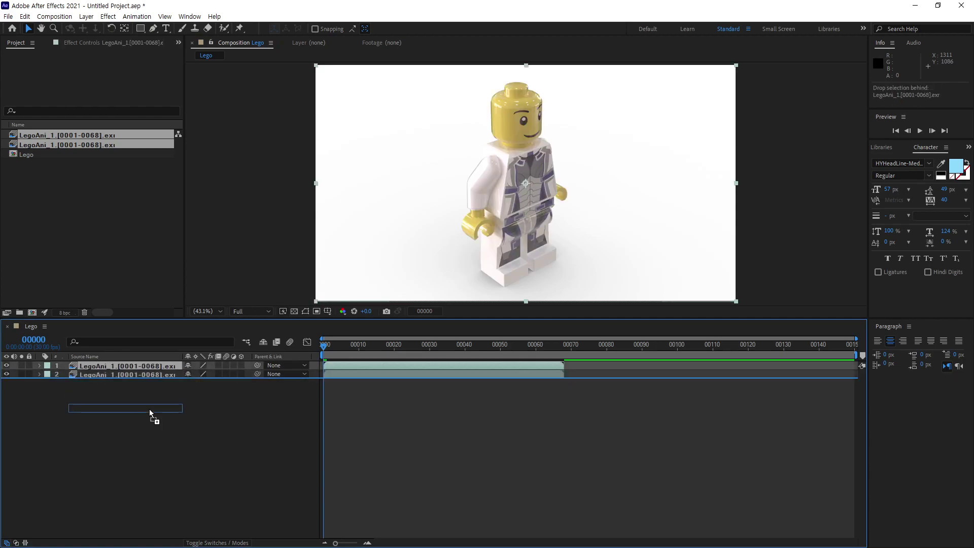
drag(159, 370, 156, 418)
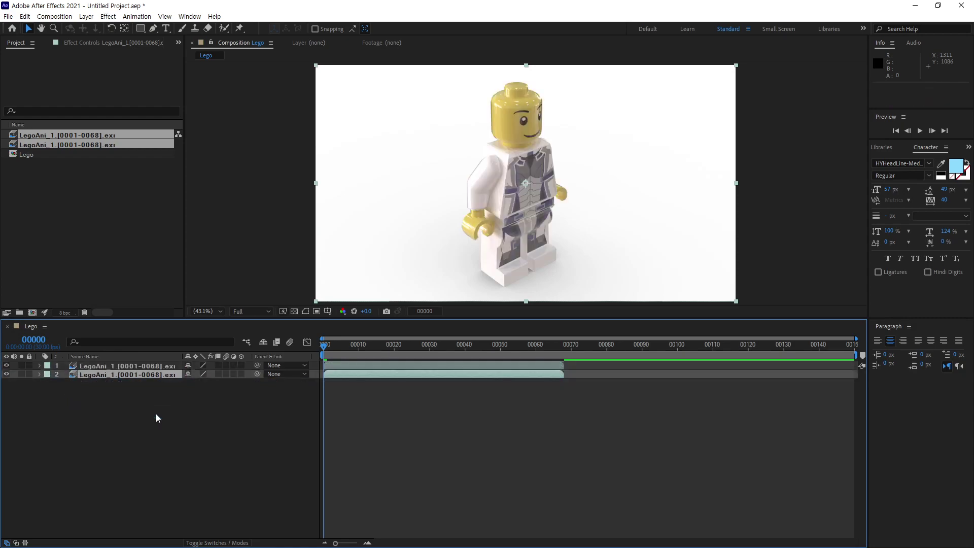
drag(157, 370, 153, 422)
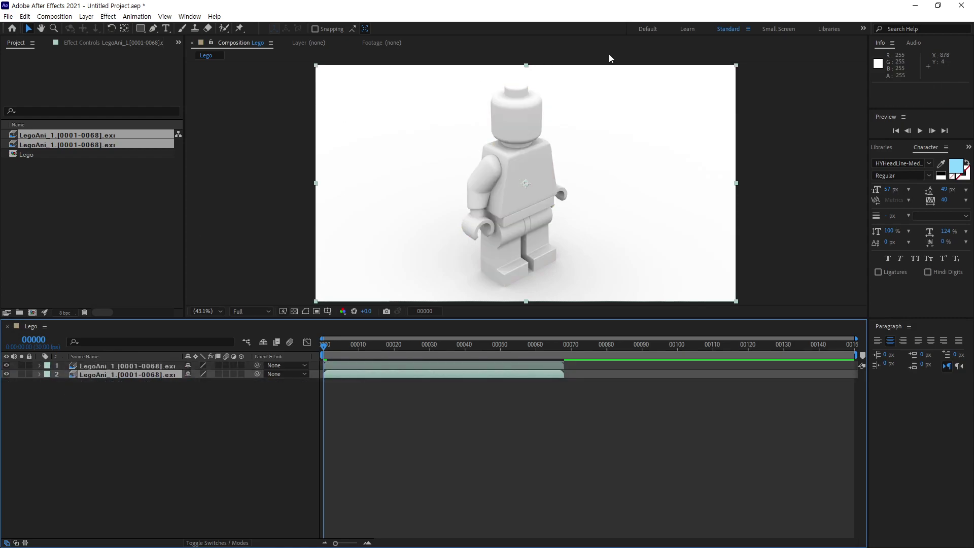
click(125, 363)
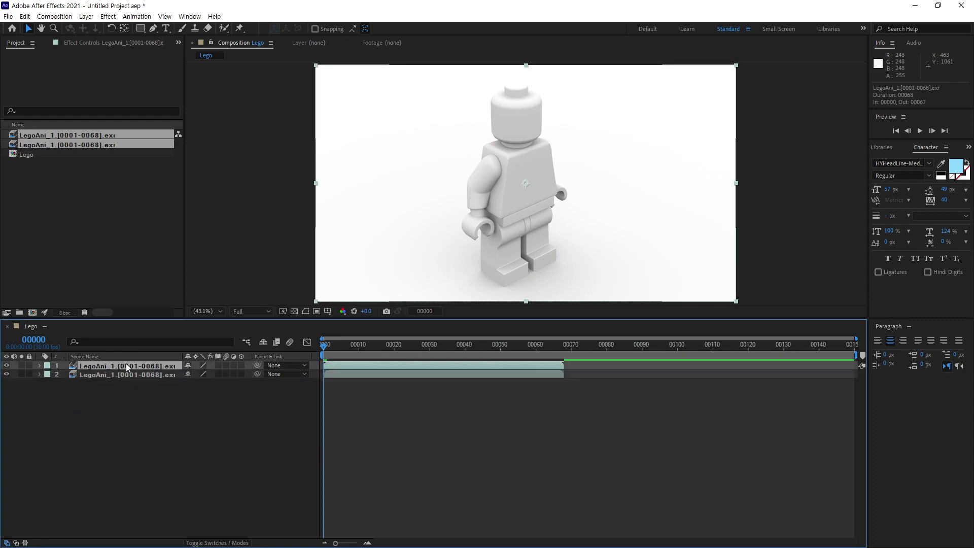
click(130, 376)
click(130, 369)
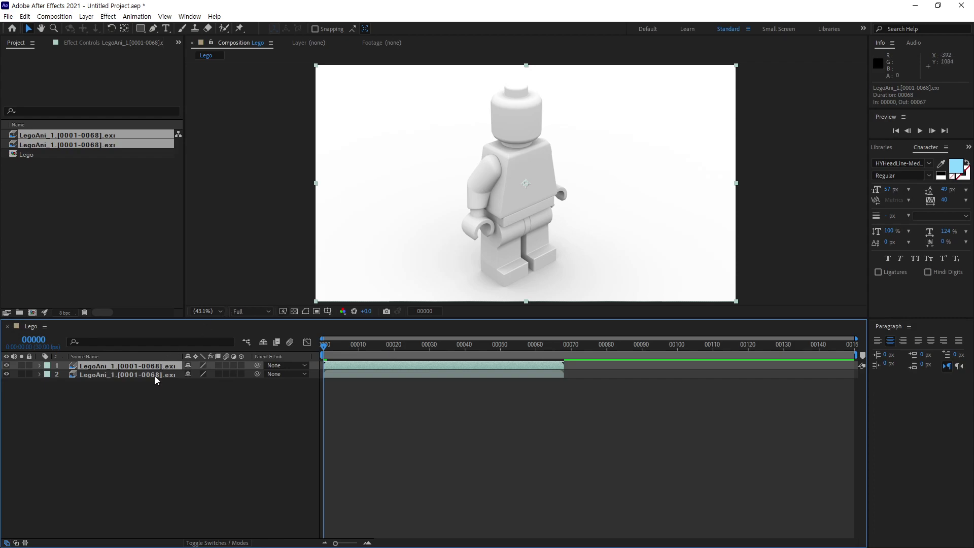
click(155, 377)
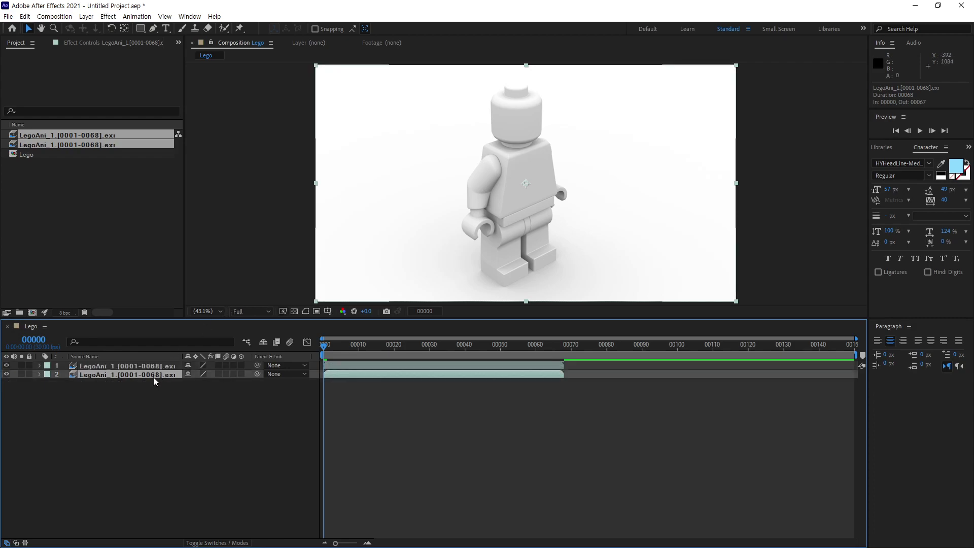
- Hide and reshow the clay layer to view the colour render, then select the top LegoAni_1 layer
click(6, 366)
click(6, 366)
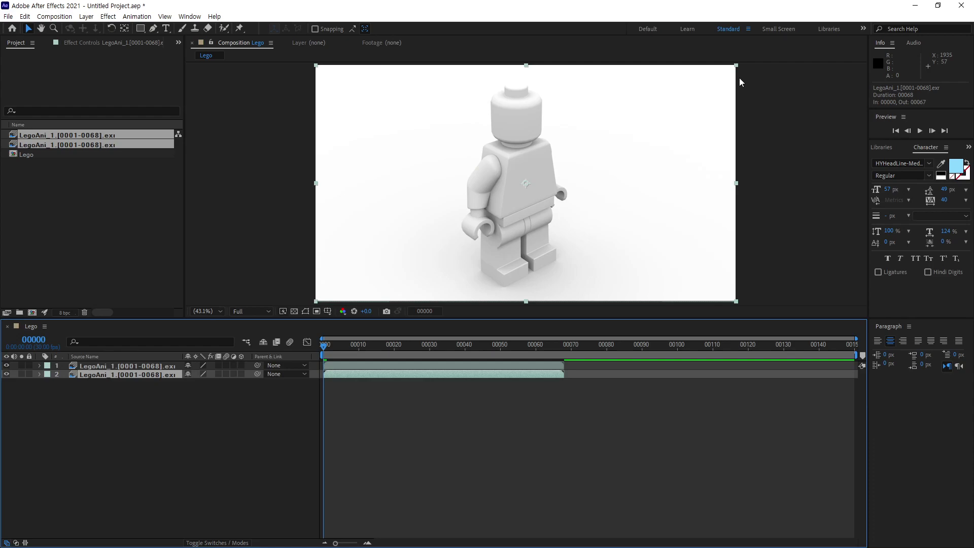
click(108, 366)
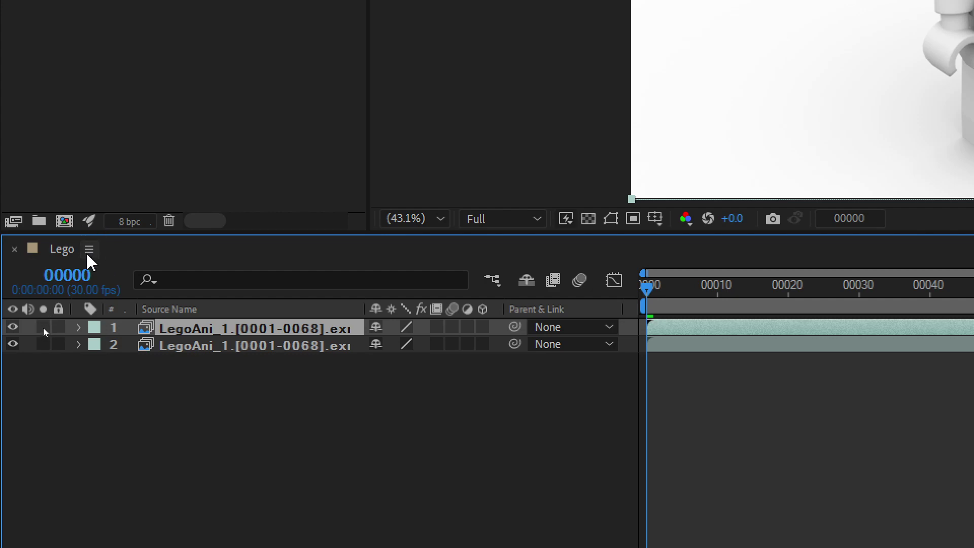
- Turn on Columns > Modes from the Lego timeline's panel menu
click(89, 248)
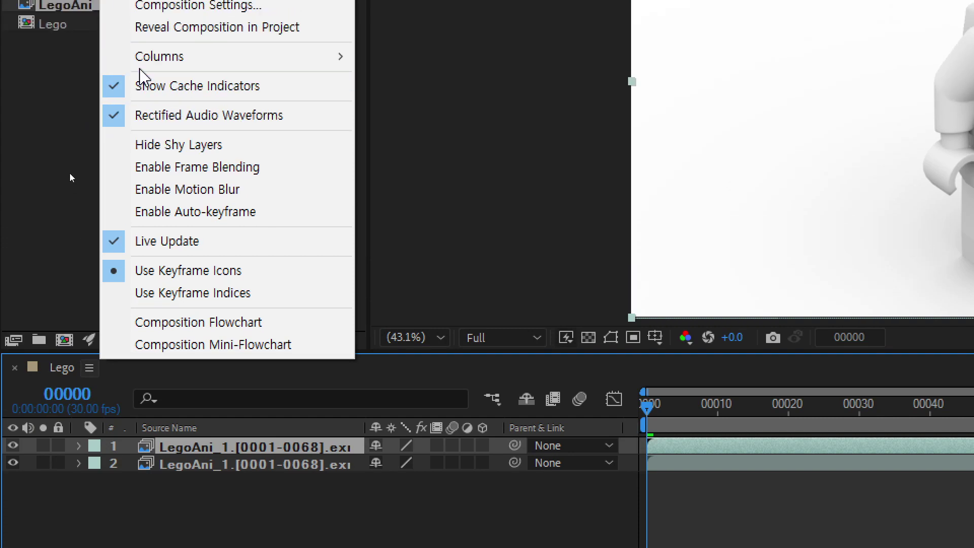
mouse_move(155, 68)
mouse_move(140, 152)
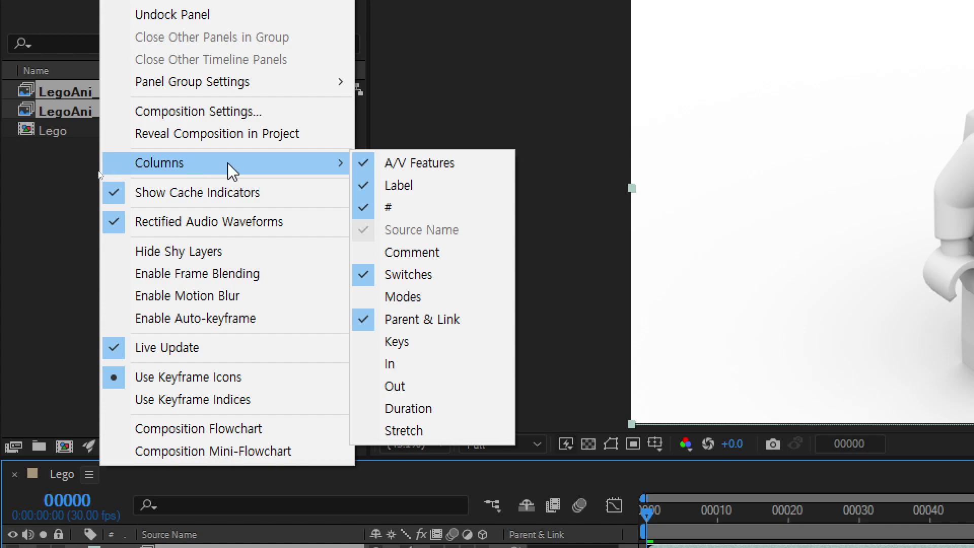
mouse_move(339, 165)
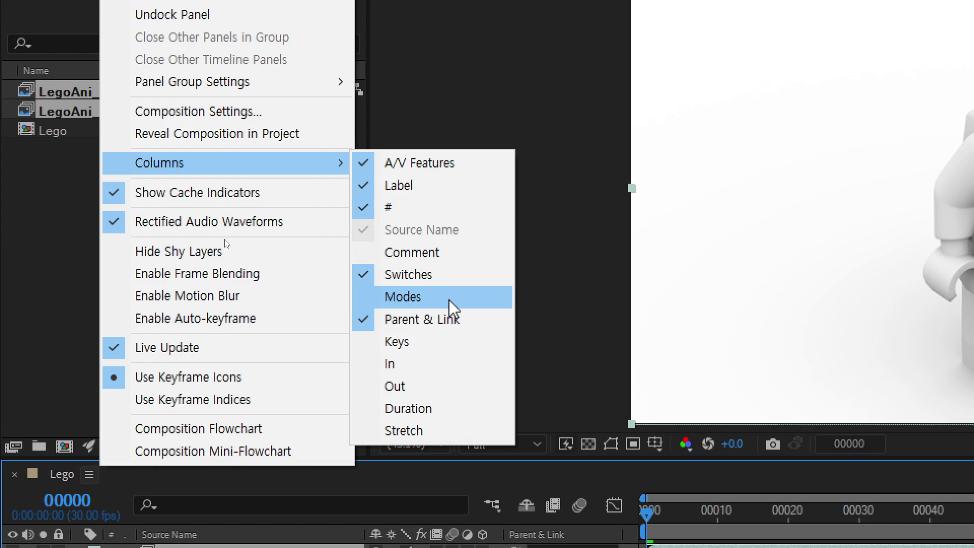
click(449, 302)
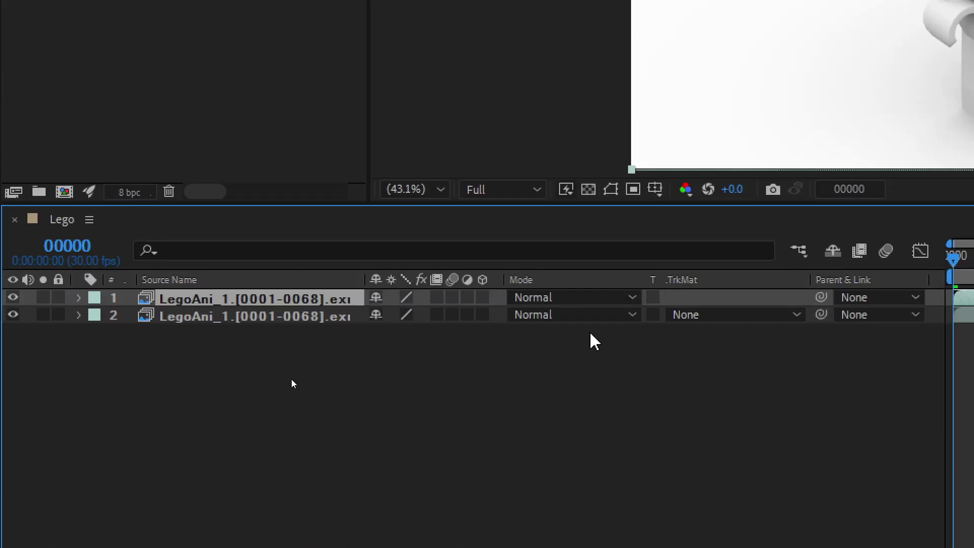
- Set the top LegoAni_1 clay layer's blend mode to Multiply
click(633, 297)
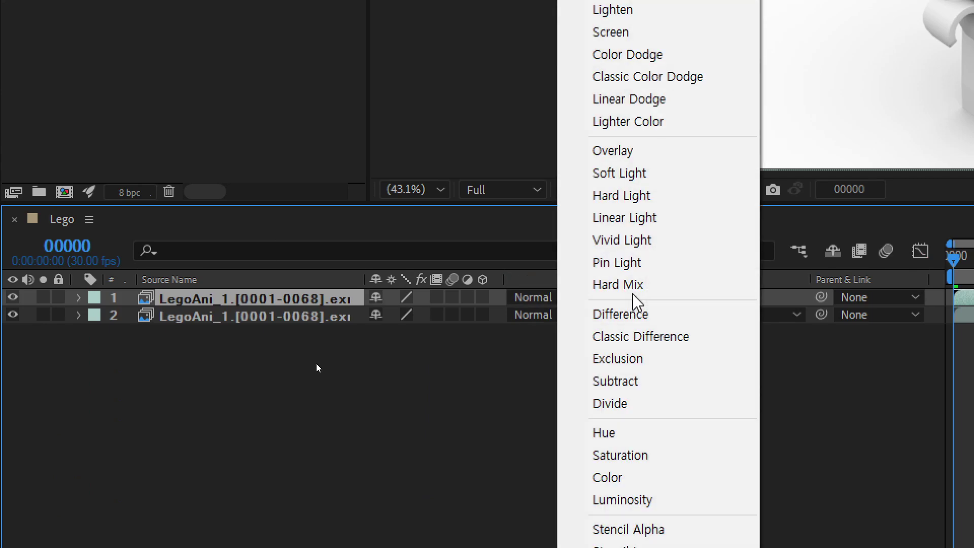
click(491, 401)
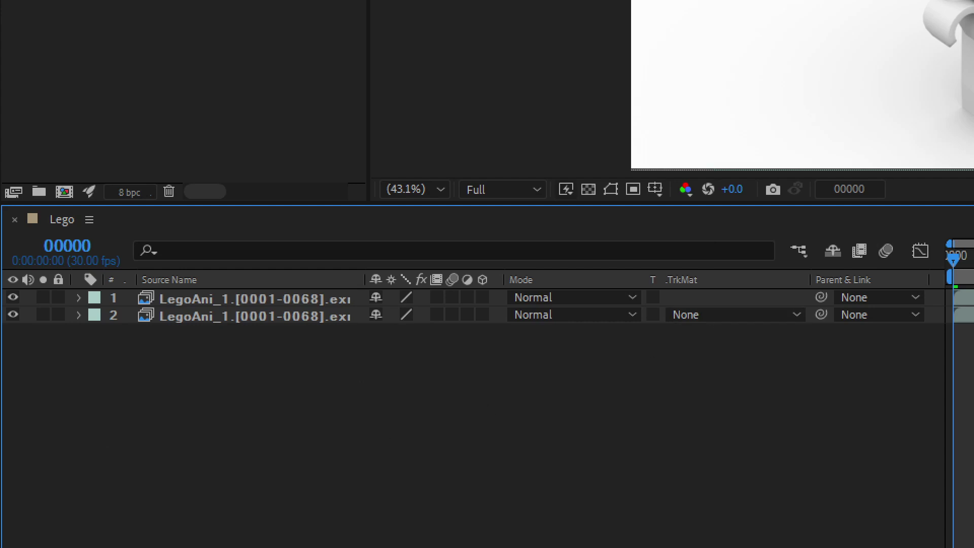
drag(180, 299, 192, 317)
click(197, 299)
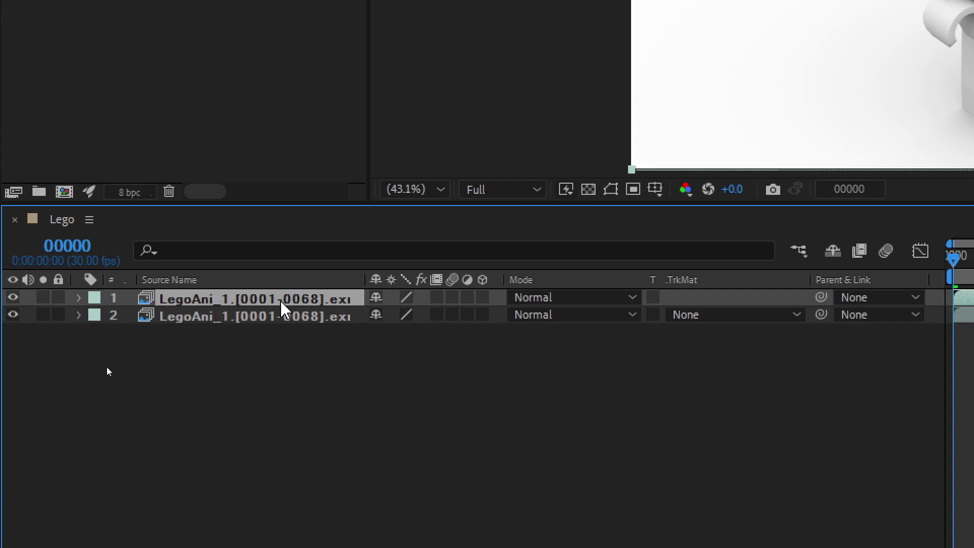
click(563, 302)
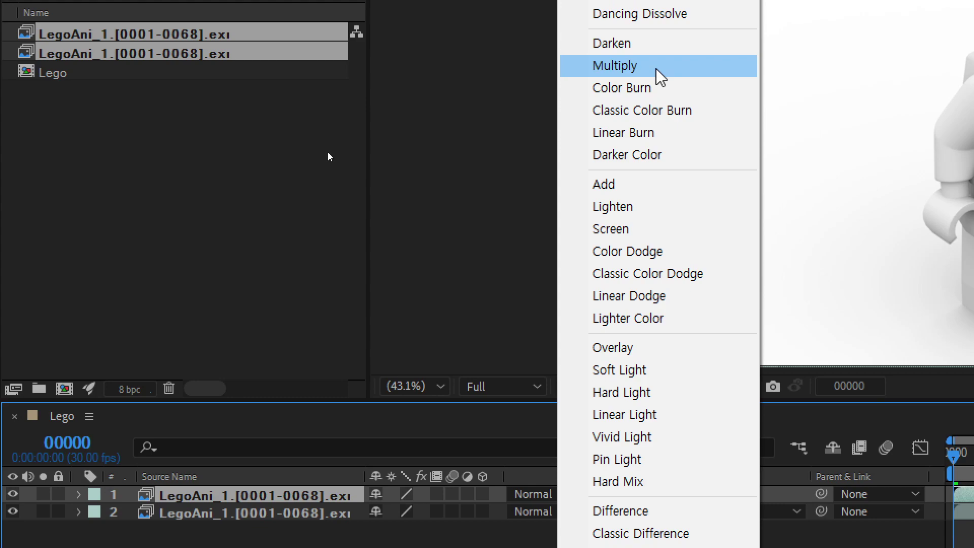
click(661, 76)
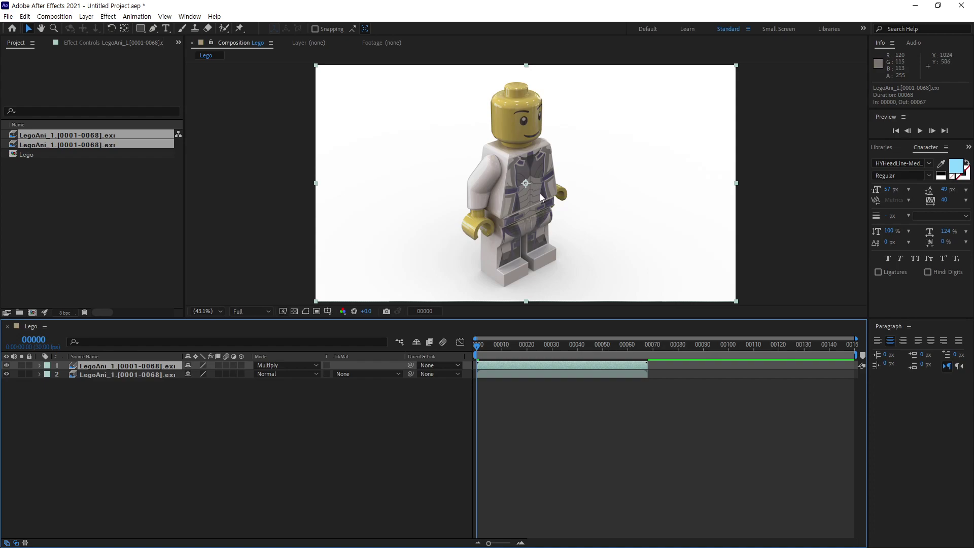
click(7, 365)
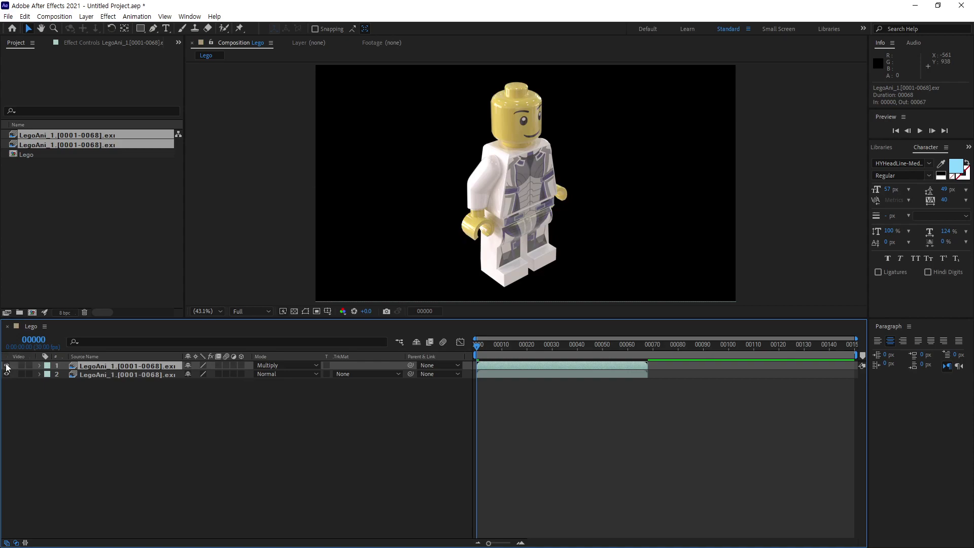
click(7, 365)
click(7, 365)
click(7, 365)
click(6, 365)
click(7, 365)
click(7, 365)
drag(473, 230, 506, 233)
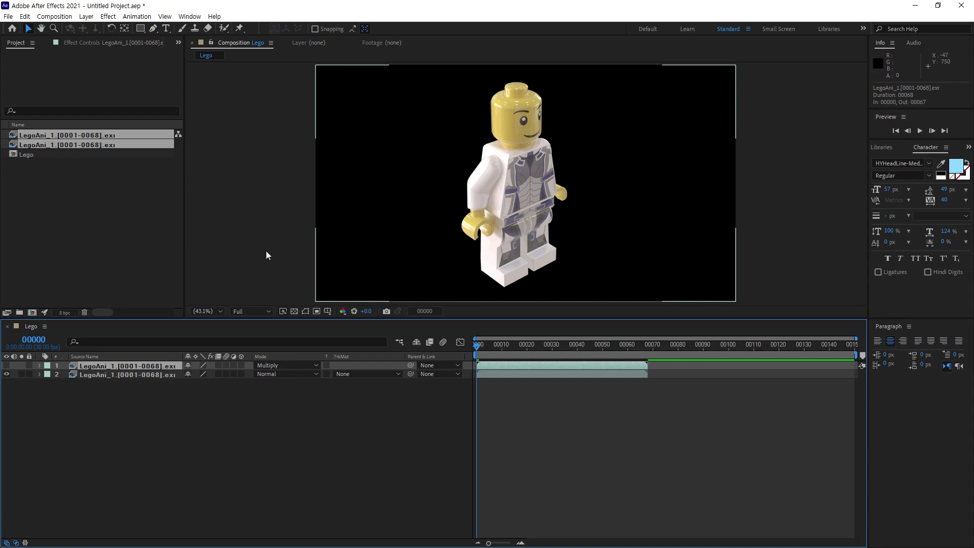
click(6, 365)
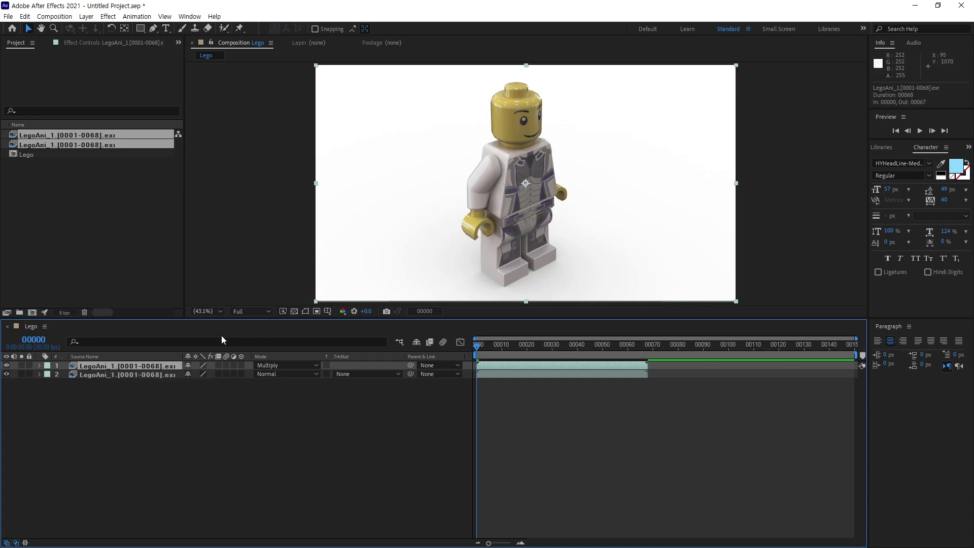
click(6, 365)
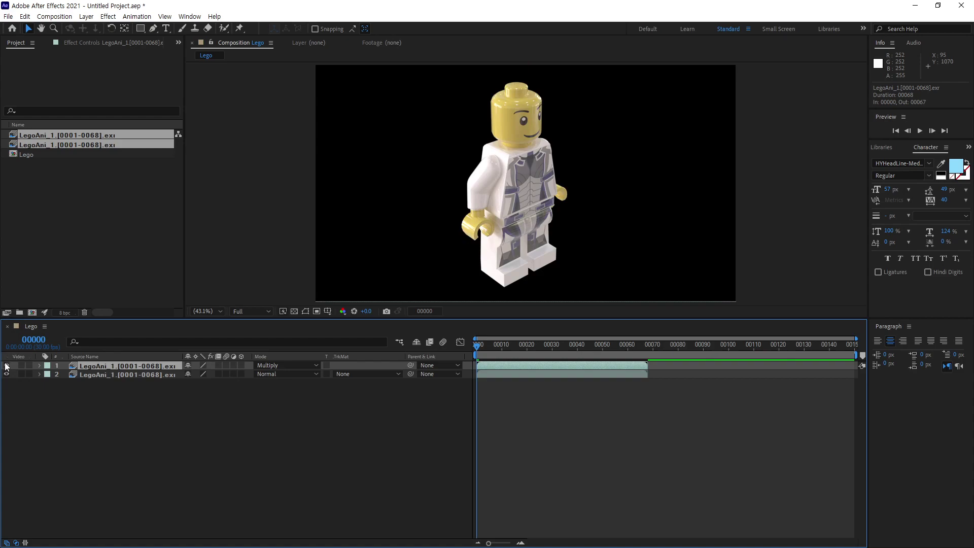
click(7, 365)
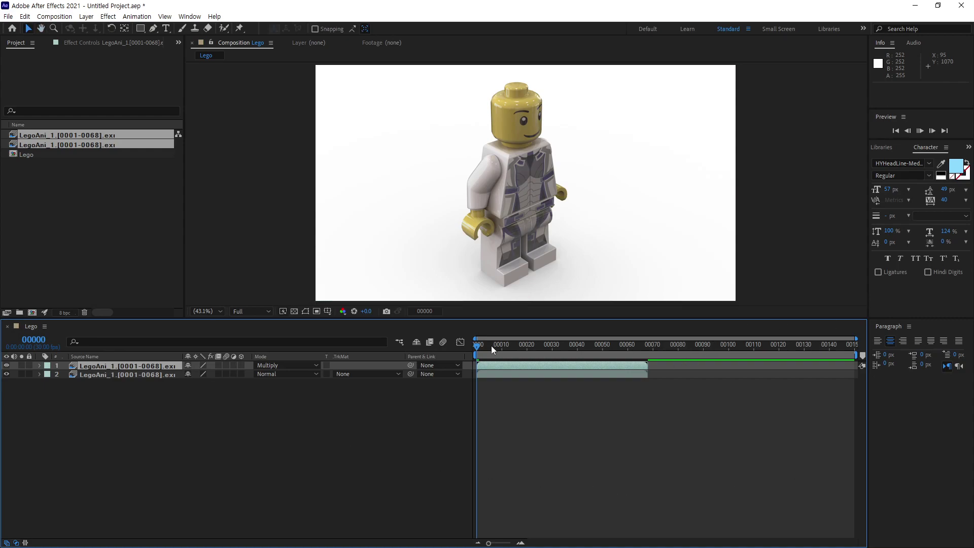
- Scrub the animation between frames 00004 and 00021 to preview the Multiply composite
click(512, 345)
mouse_move(529, 348)
mouse_down()
mouse_move(485, 360)
mouse_move(567, 345)
mouse_move(651, 348)
mouse_move(554, 346)
mouse_up()
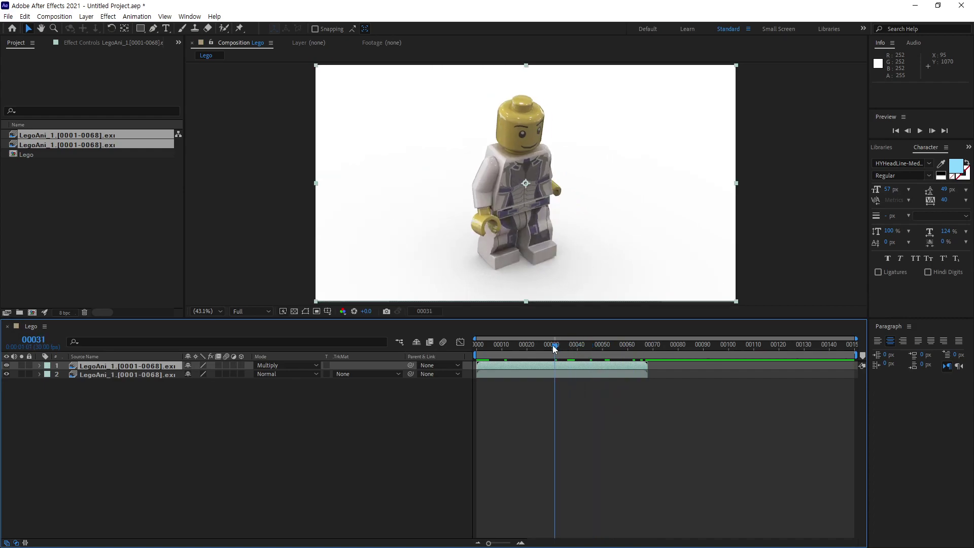
drag(553, 347, 505, 352)
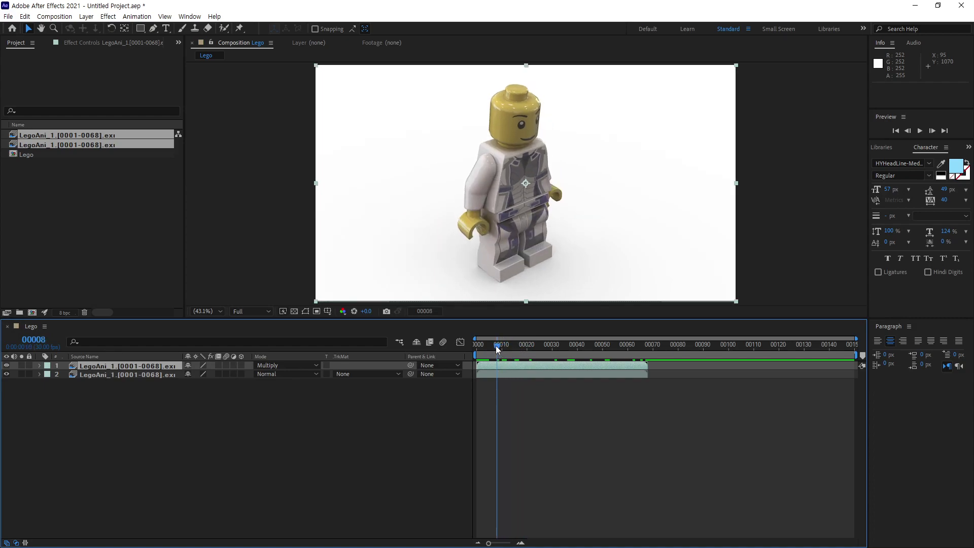
drag(505, 352, 531, 344)
- Toggle the Multiply layer off and on, then hide it and select the second footage layer
click(6, 365)
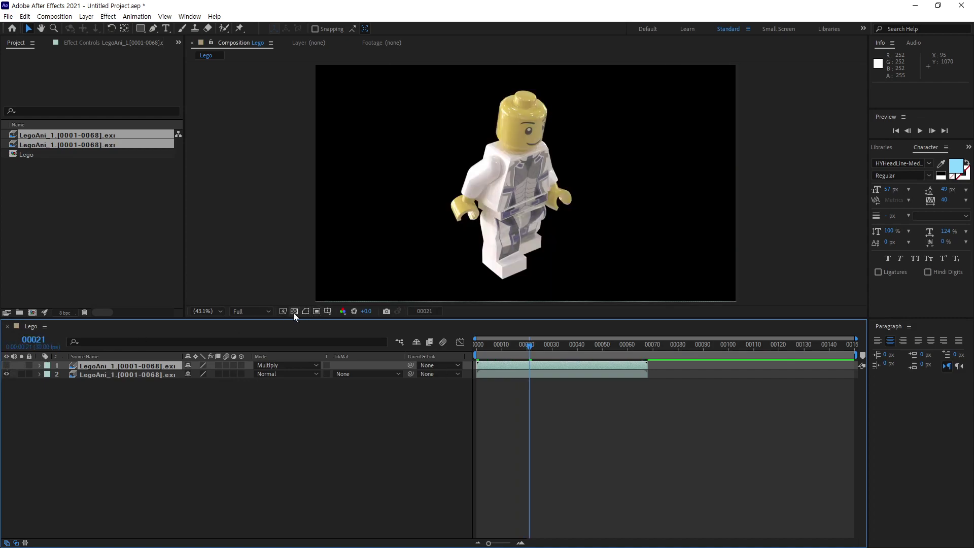
click(293, 312)
click(294, 312)
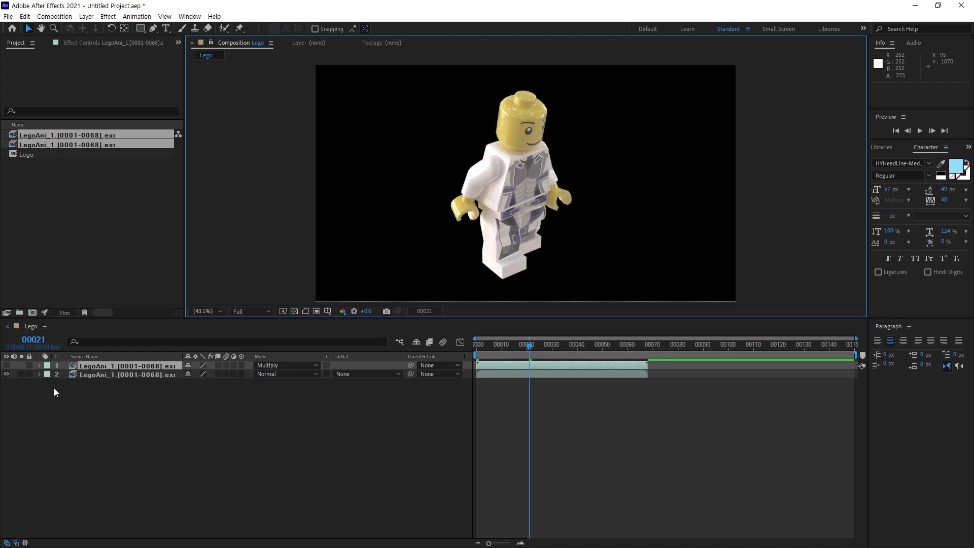
click(7, 365)
drag(530, 344, 524, 347)
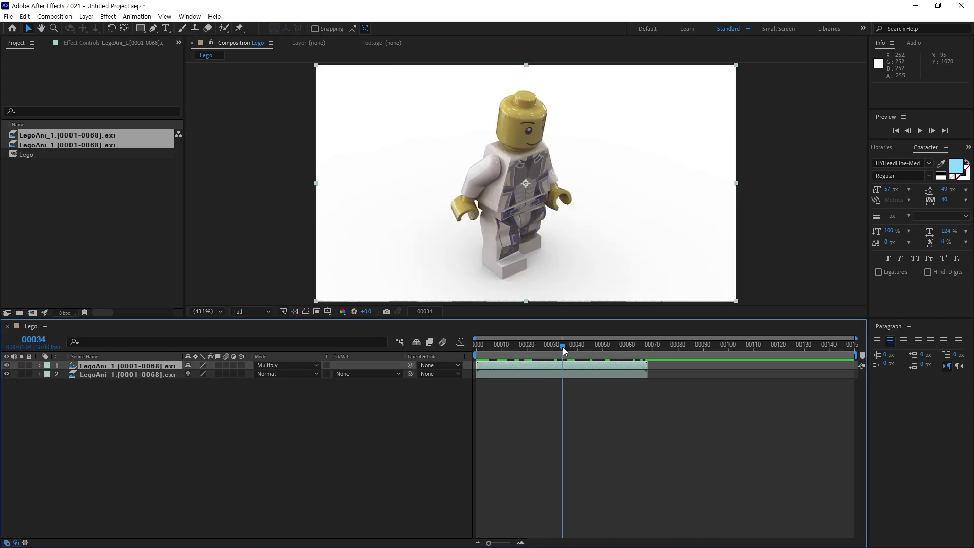
click(202, 465)
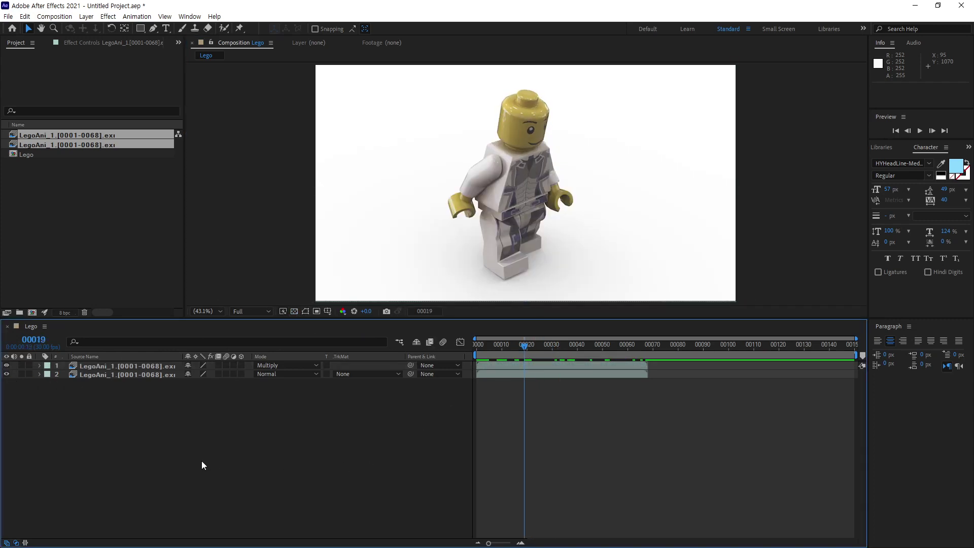
click(6, 366)
click(125, 376)
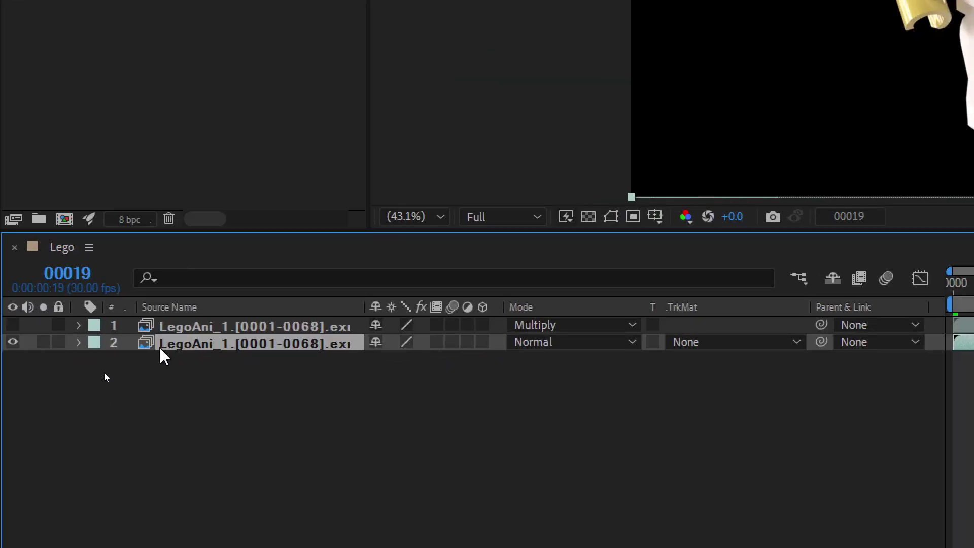
- Duplicate the second LegoAni_1 layer with Ctrl+D and set layer 2 to Screen blend mode
click(247, 329)
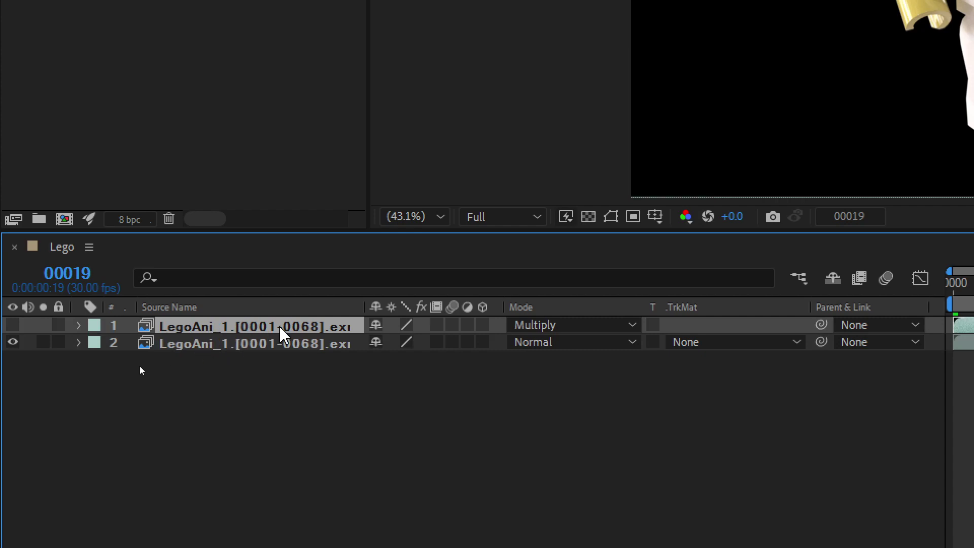
click(261, 345)
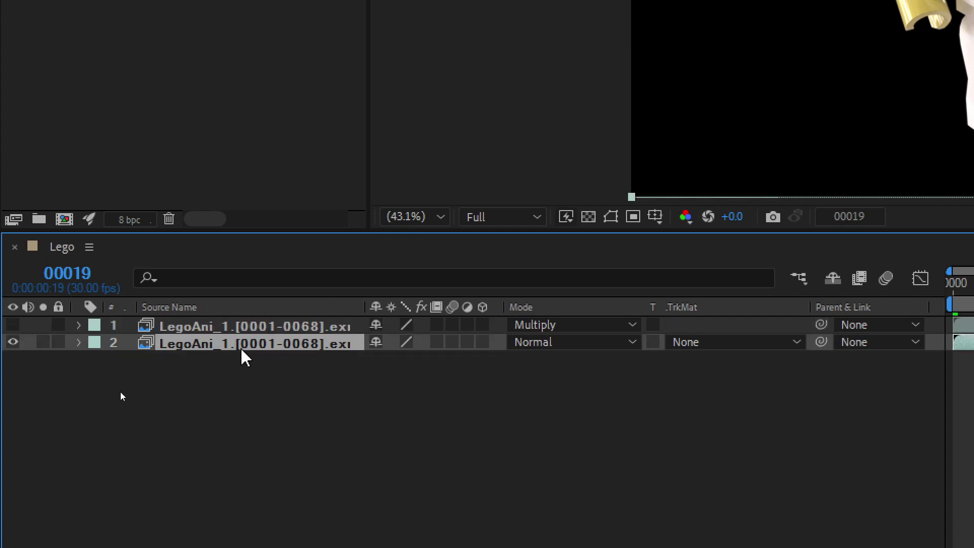
key(ctrl+d)
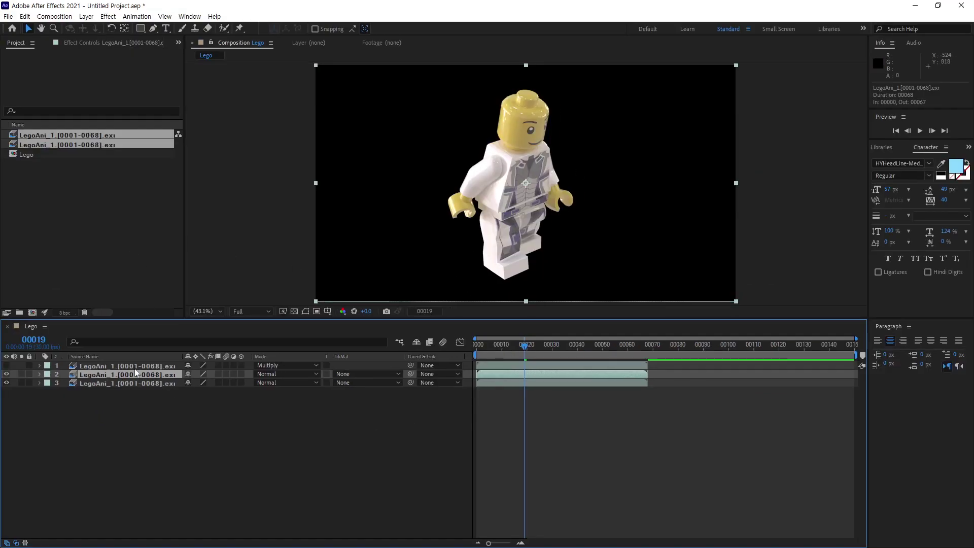
click(267, 375)
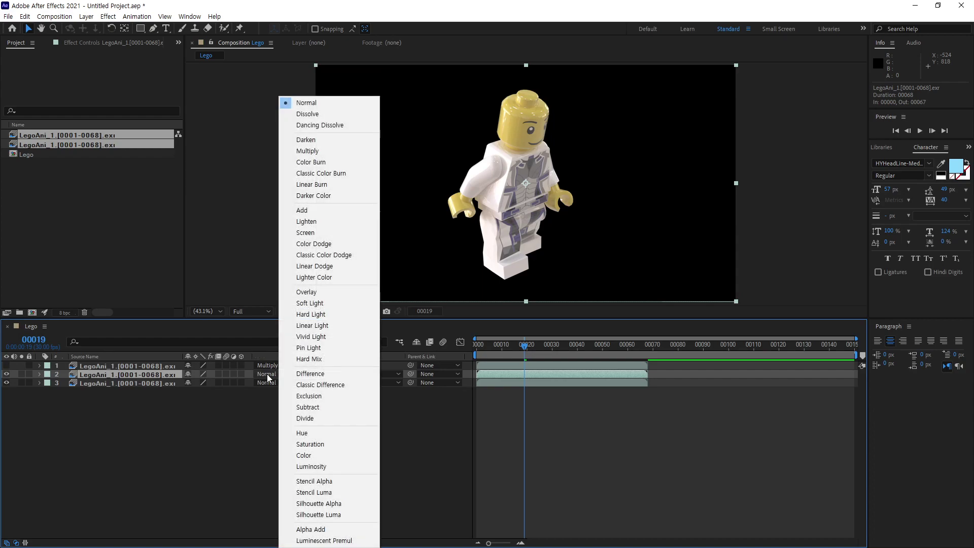
click(336, 238)
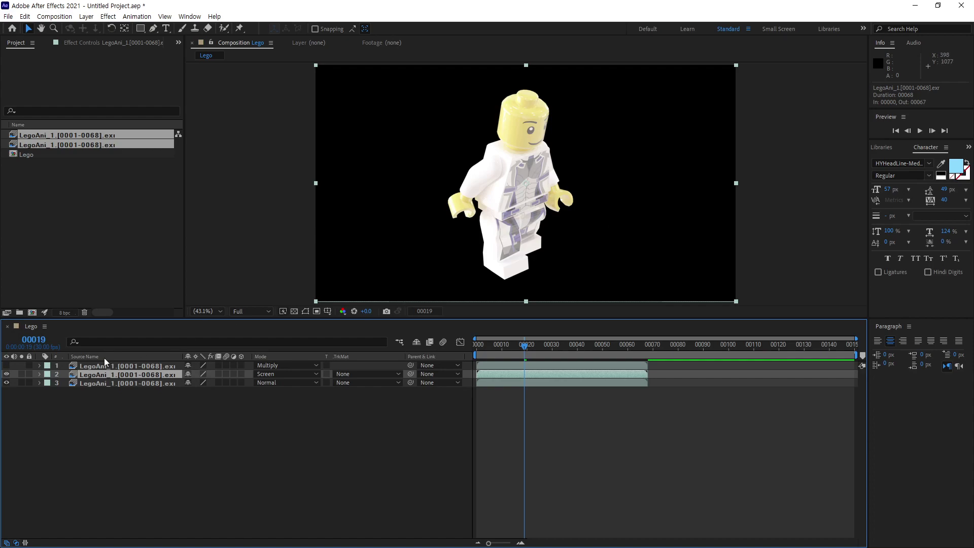
- Select among the LegoAni_1 layers in the Lego timeline
click(120, 385)
click(124, 378)
click(139, 384)
click(147, 378)
click(147, 383)
click(148, 374)
- Hide the Screen layer, show the Multiply layer, and scrub frames to preview on white
click(5, 374)
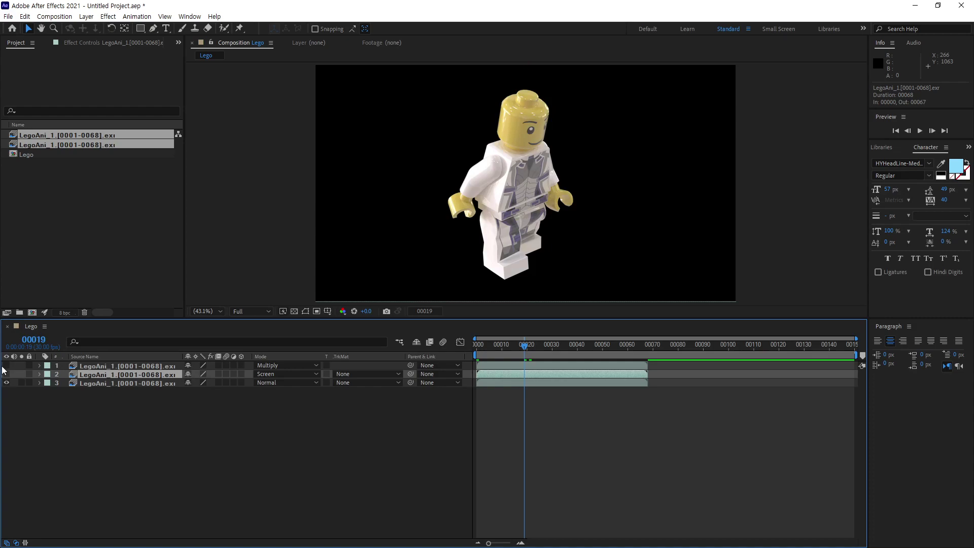
click(6, 365)
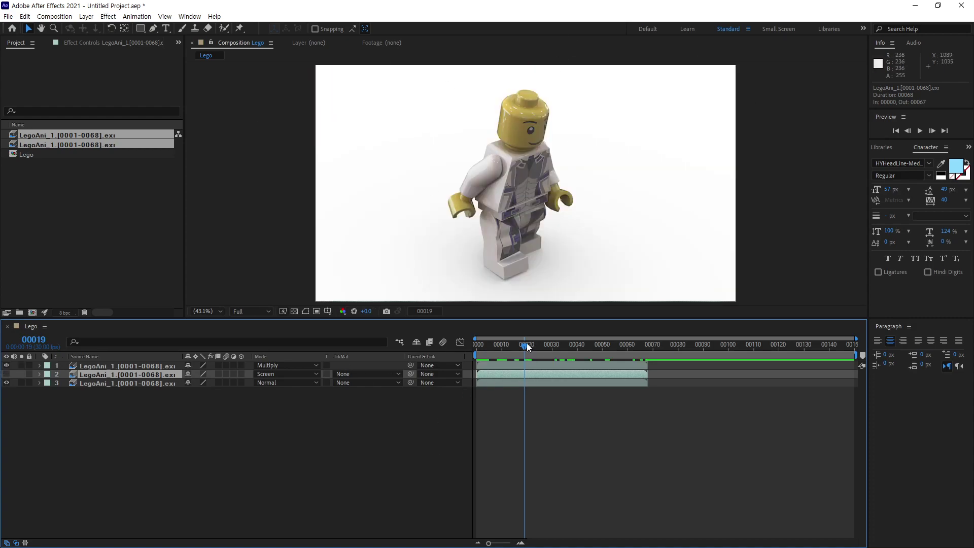
mouse_move(526, 344)
mouse_down()
mouse_move(519, 351)
mouse_move(615, 358)
mouse_move(572, 381)
mouse_up()
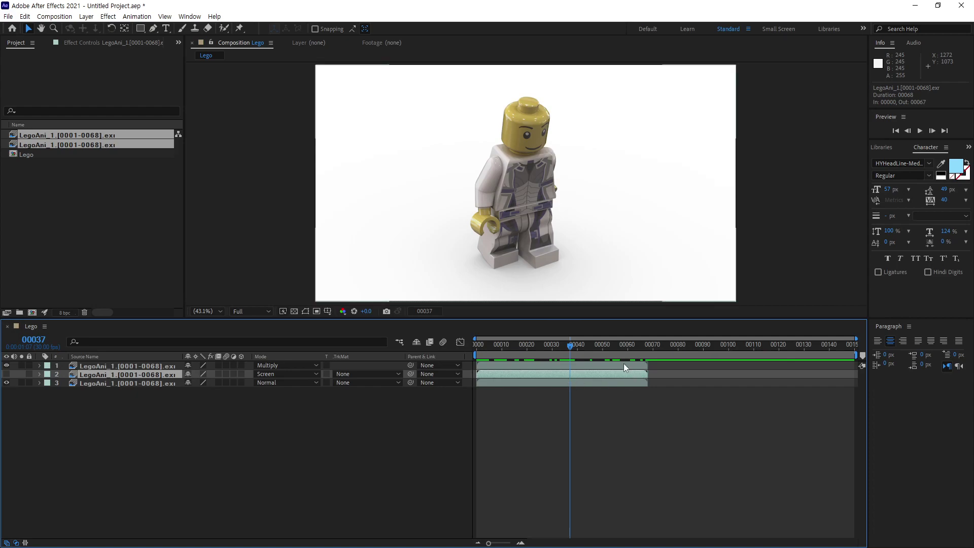
mouse_move(571, 346)
mouse_down()
mouse_move(637, 365)
mouse_move(581, 376)
mouse_up()
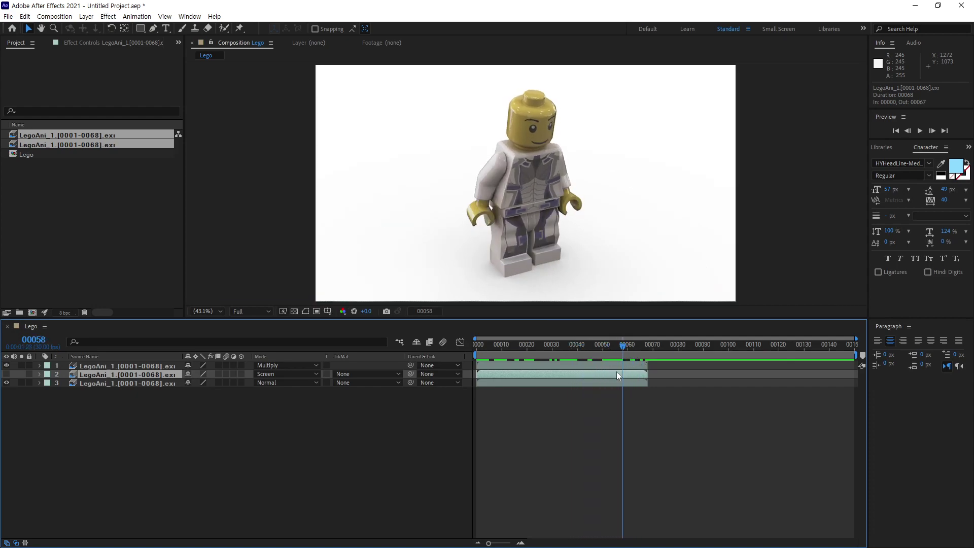
- Start a new text layer near the comp's top left with a black fill
click(222, 445)
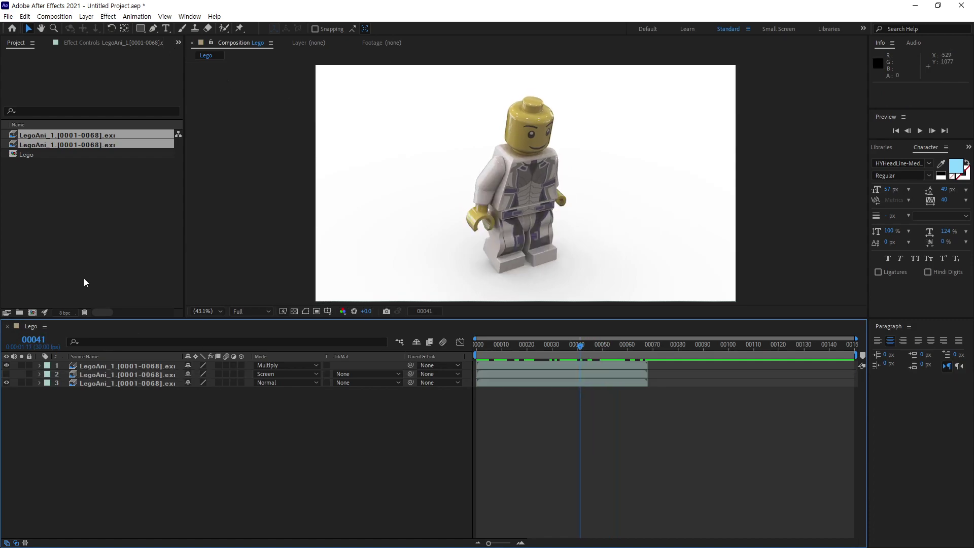
click(167, 29)
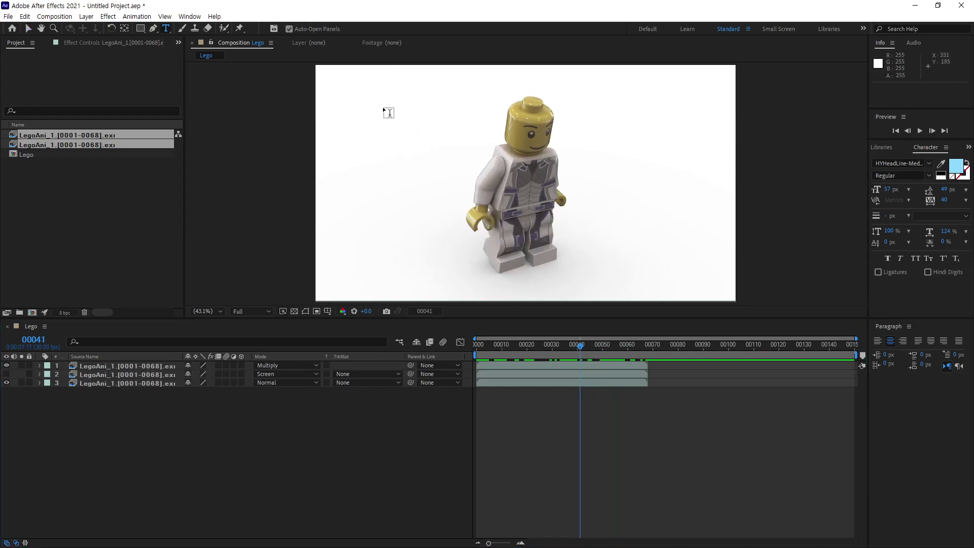
click(337, 91)
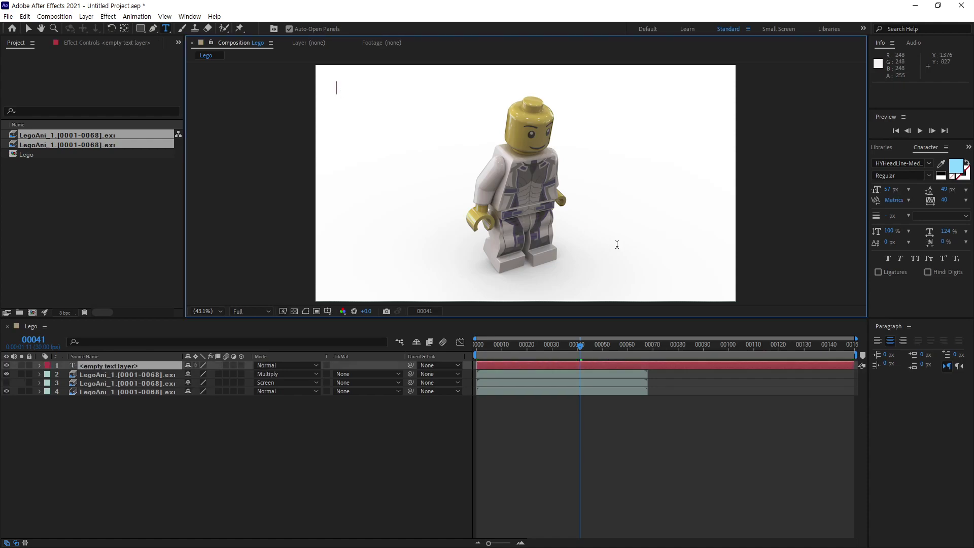
click(941, 173)
- Type the left-aligned title 'Color' and 'Ambient Occlusion' on two lines
text(C)
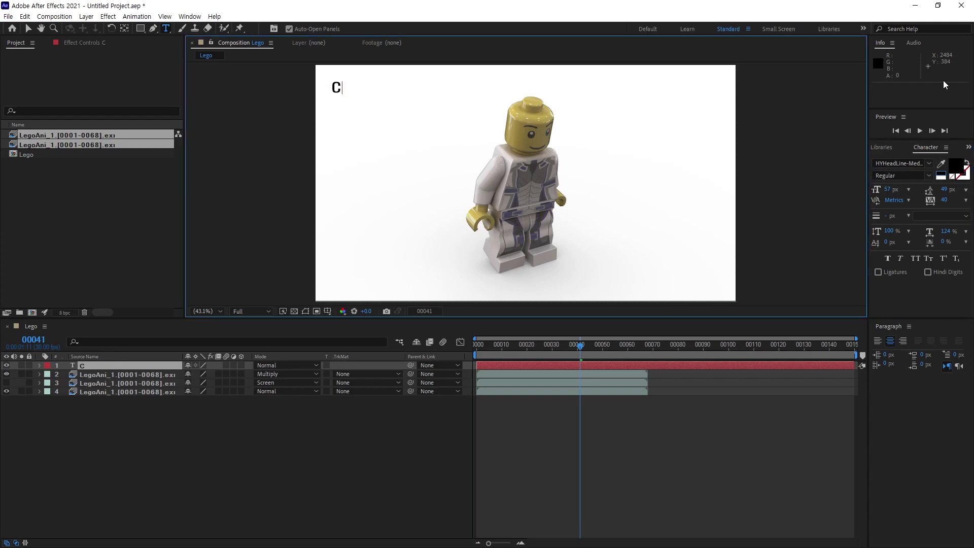
text(olor)
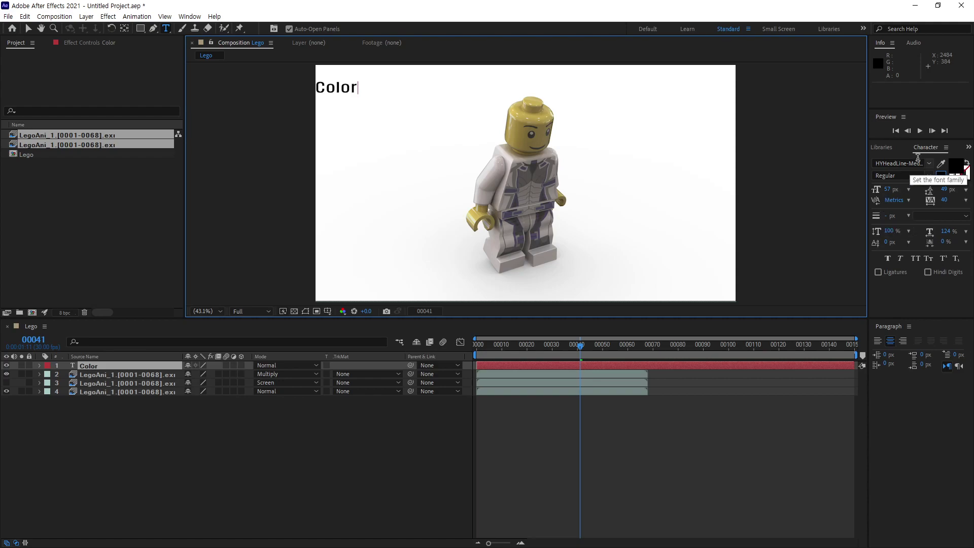
click(877, 341)
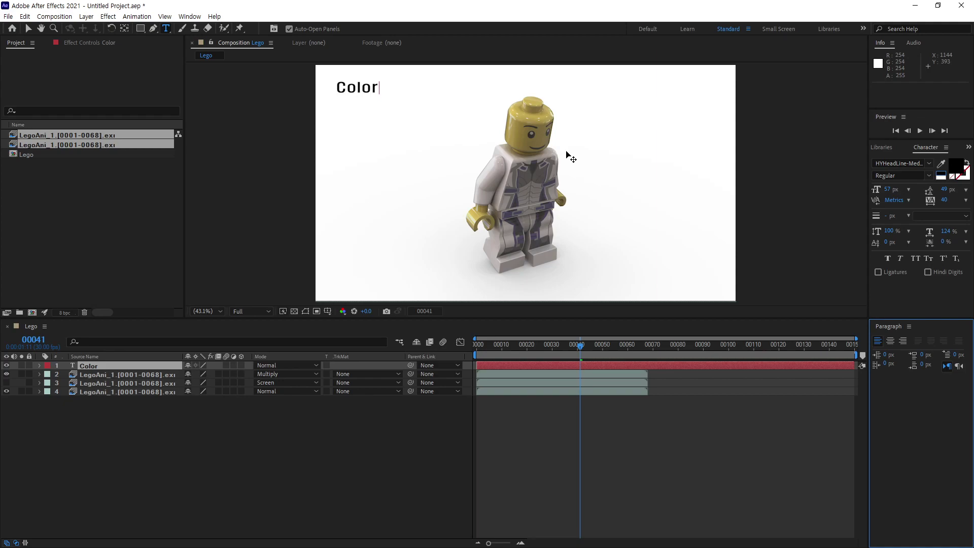
key(Return)
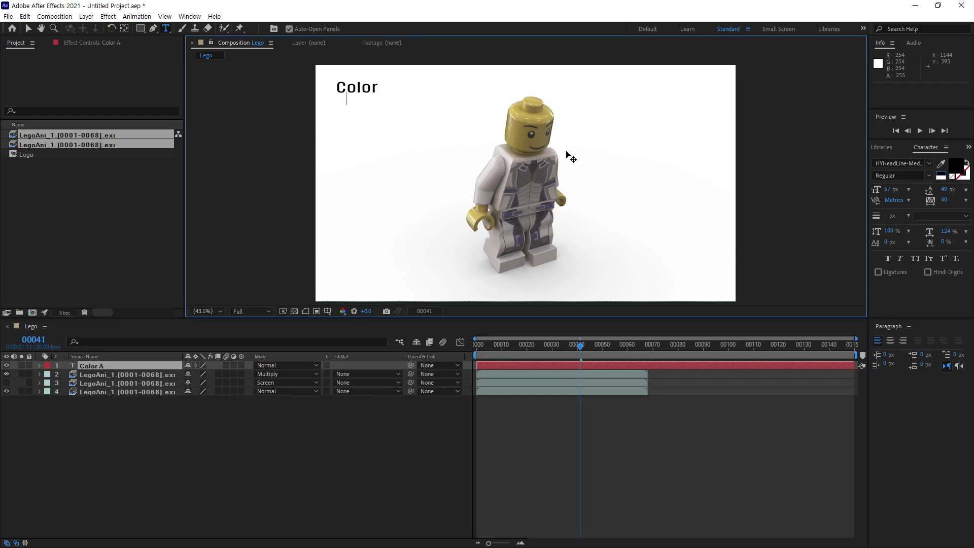
text(Ambient )
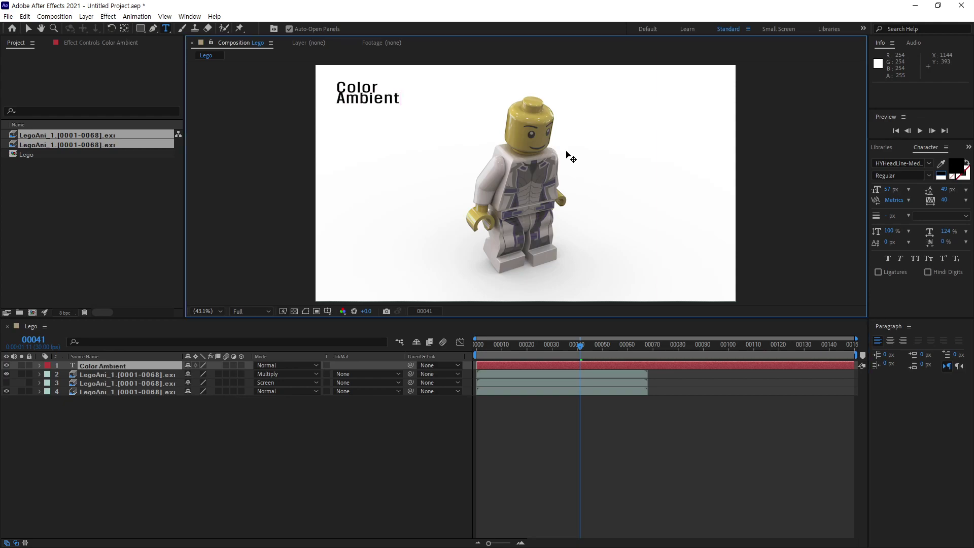
text(O)
text(cclusion)
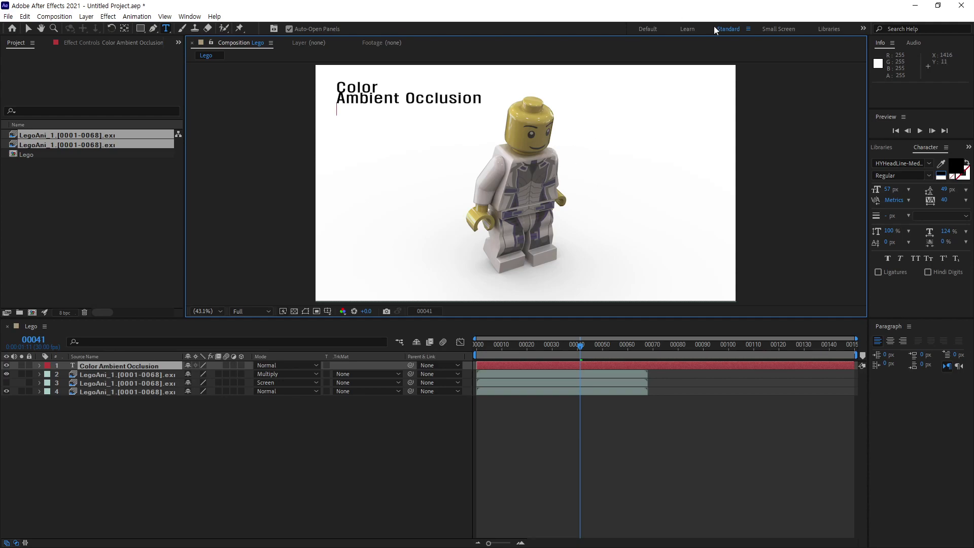
- Set the whole title's leading to Auto in the Character panel
click(961, 193)
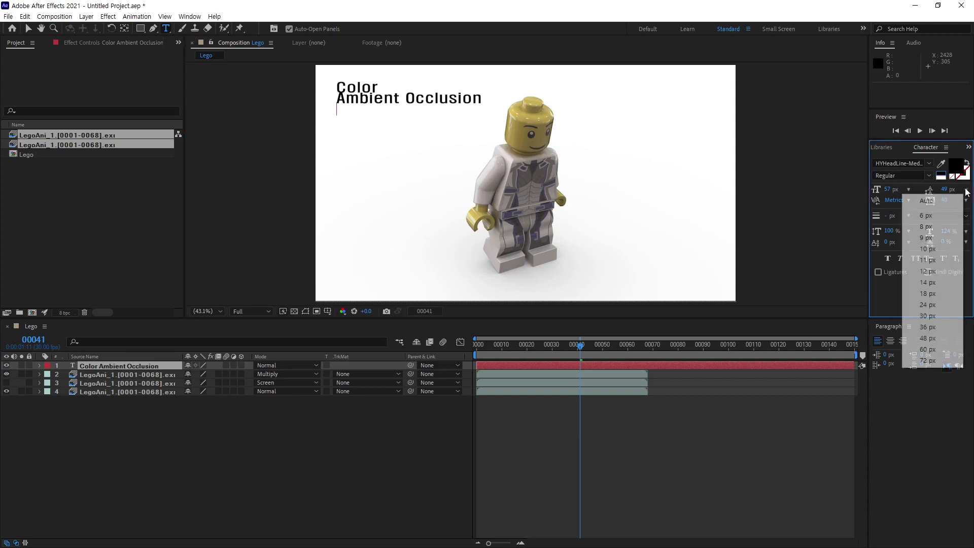
click(928, 200)
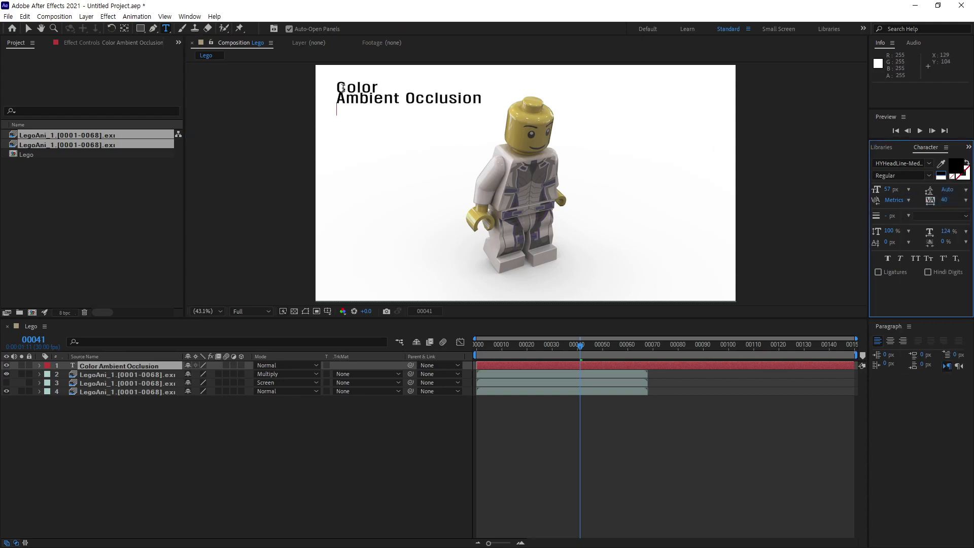
drag(336, 86, 623, 194)
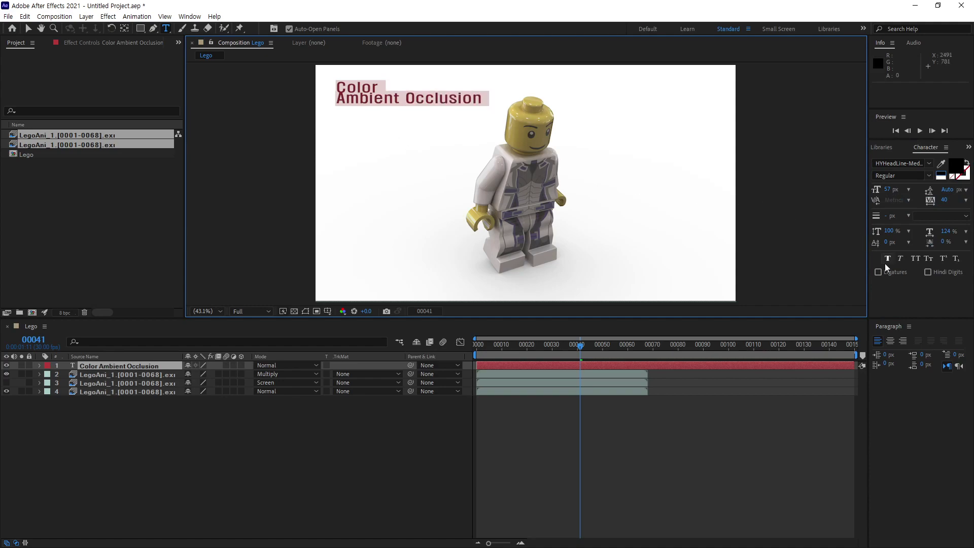
click(963, 194)
click(923, 199)
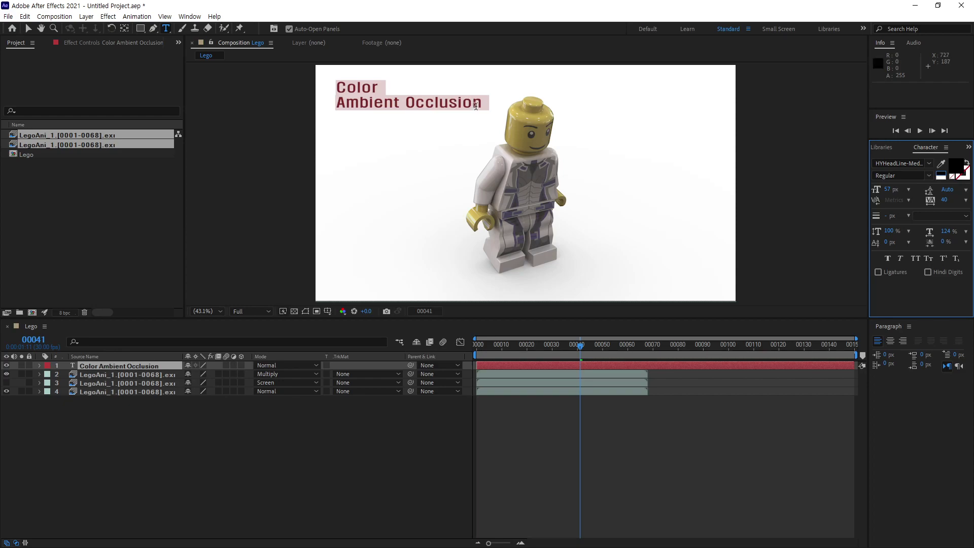
- Add 'Shadow' and 'Emmision' lines beneath Ambient Occlusion in the title
key(End)
key(Return)
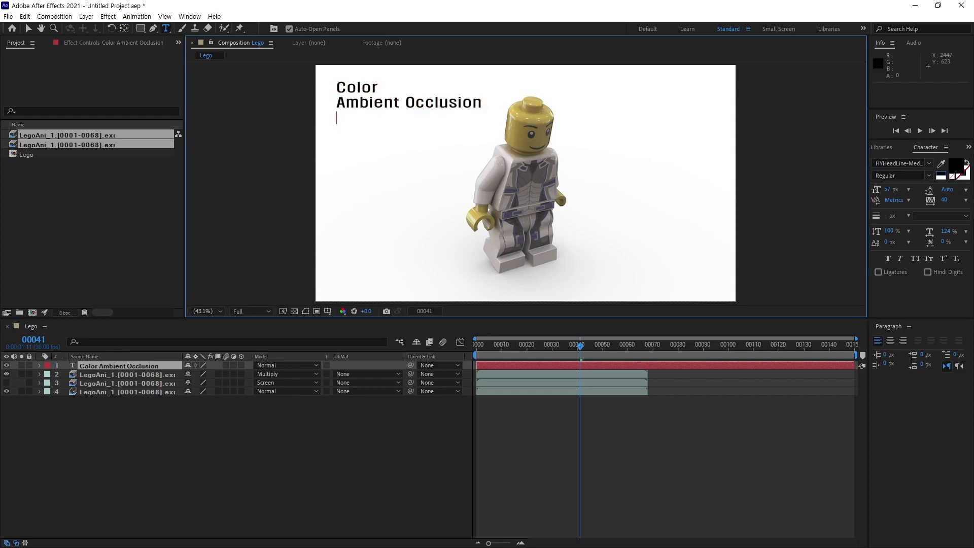
text(Shadow)
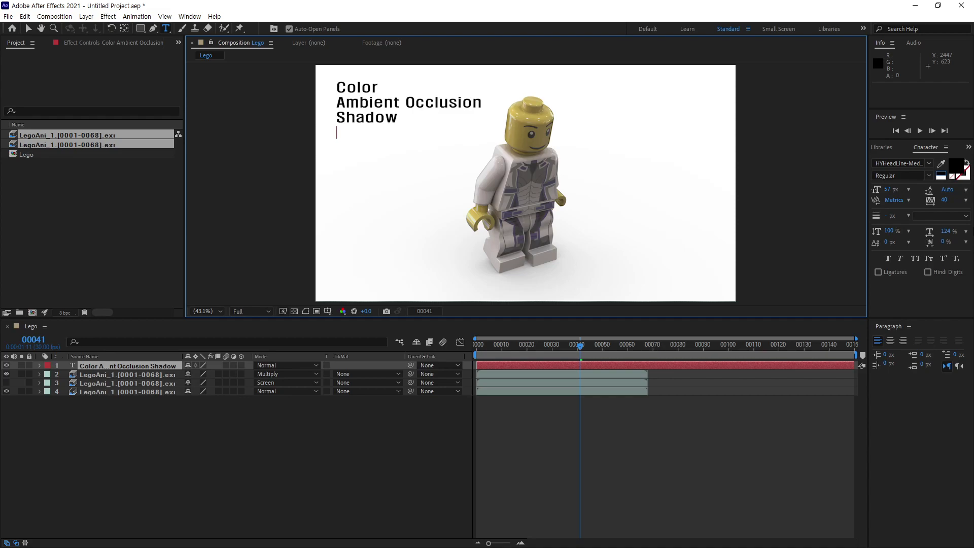
text(E)
text(mm)
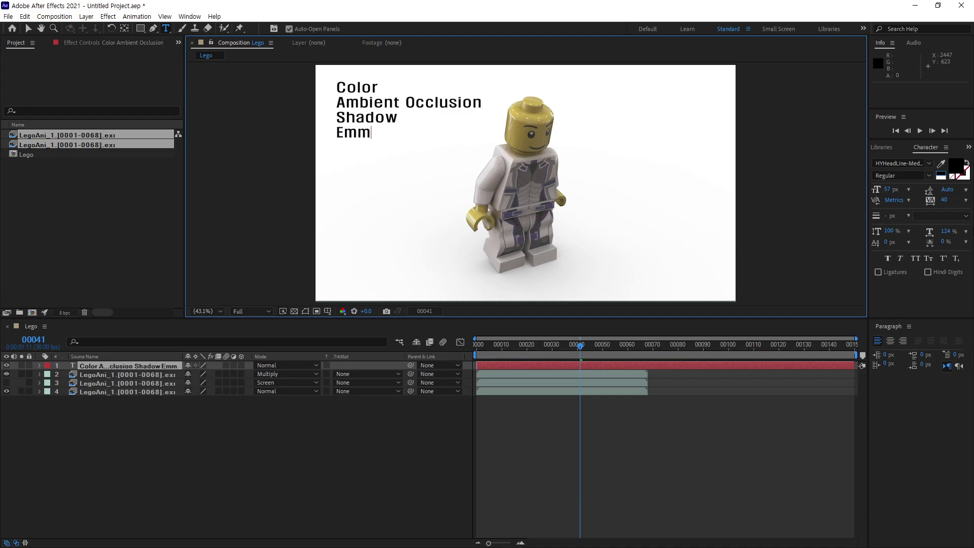
key(BackSpace)
text(iss)
text(ion)
key(BackSpace)
key(BackSpace)
key(BackSpace)
key(BackSpace)
key(BackSpace)
key(BackSpace)
text(mi)
text(sion)
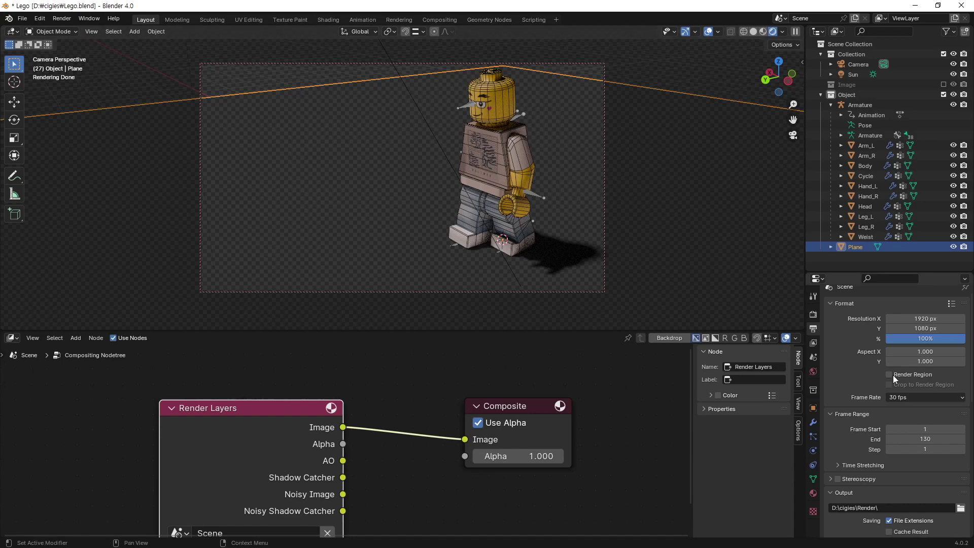
- Select the Lego head and expand the Emission section of its material properties
click(813, 372)
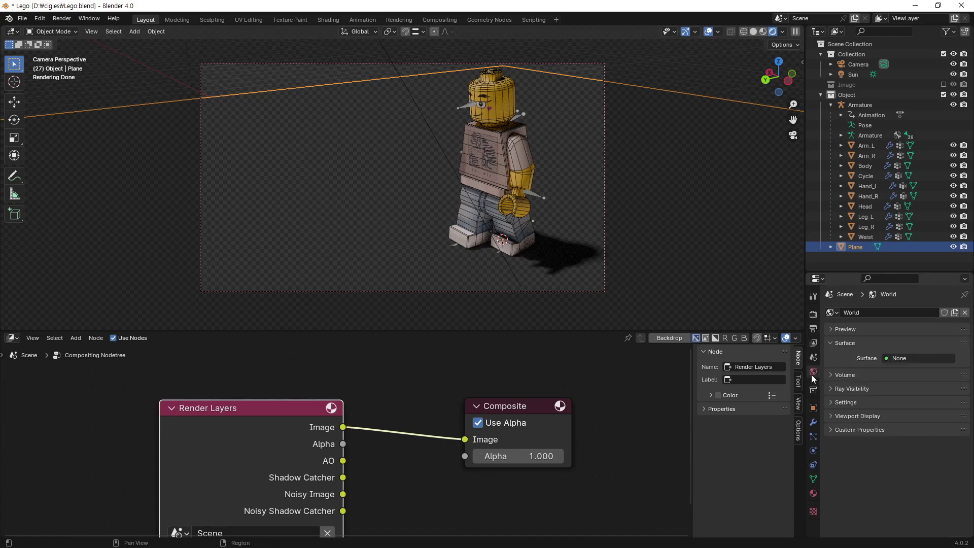
click(812, 493)
click(496, 98)
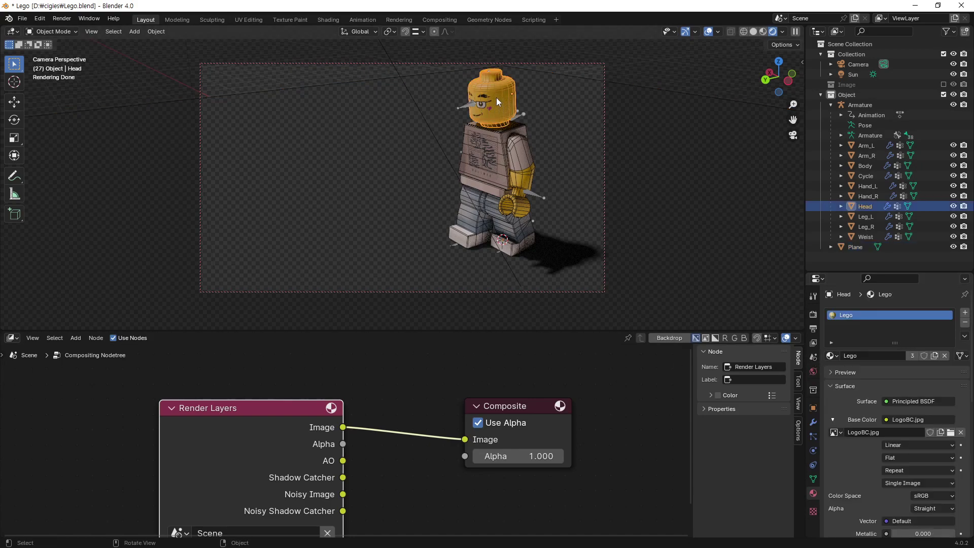
scroll(863, 475, down, 5)
scroll(863, 475, down, 3)
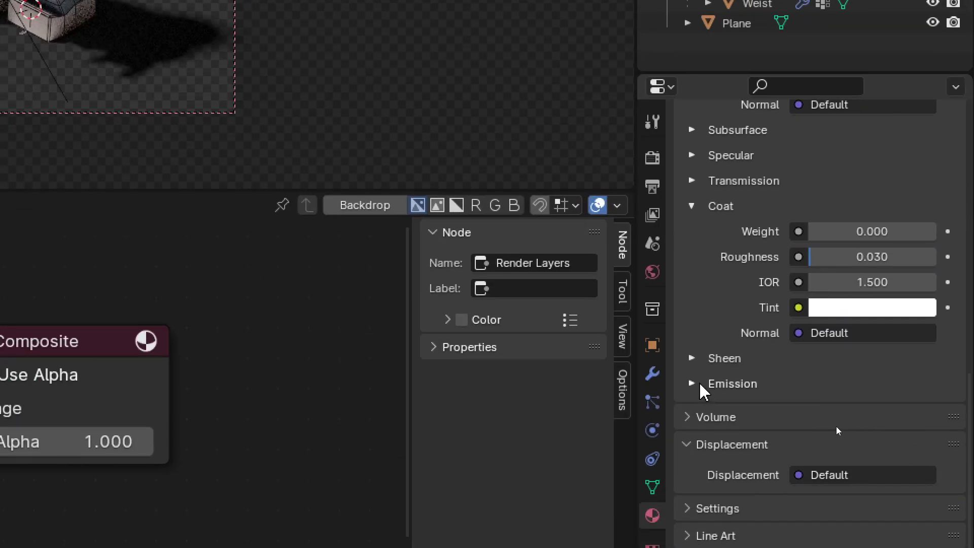
click(699, 384)
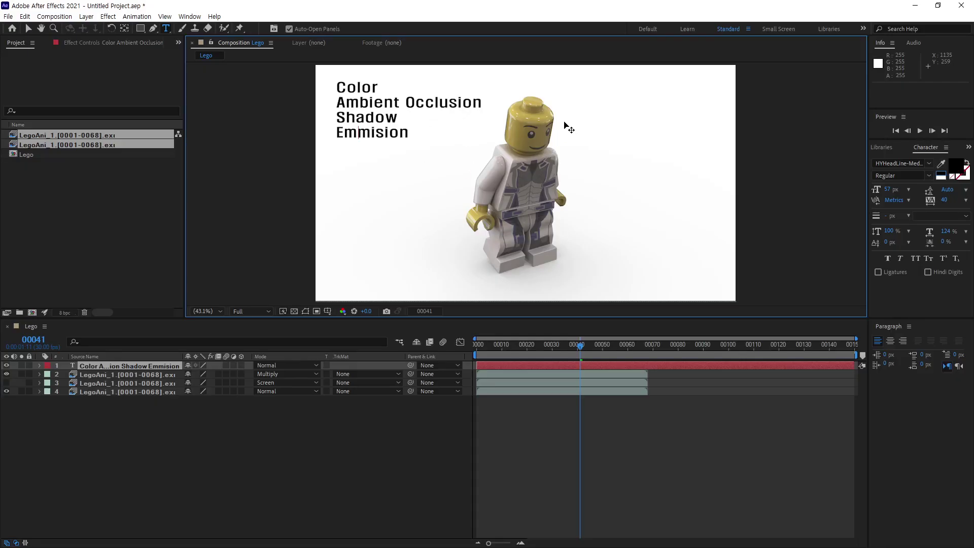
- Correct the misspelled word to 'Emission' and add 'Volume Light' and 'Smoke' lines
key(Delete)
text(s)
text(Vol)
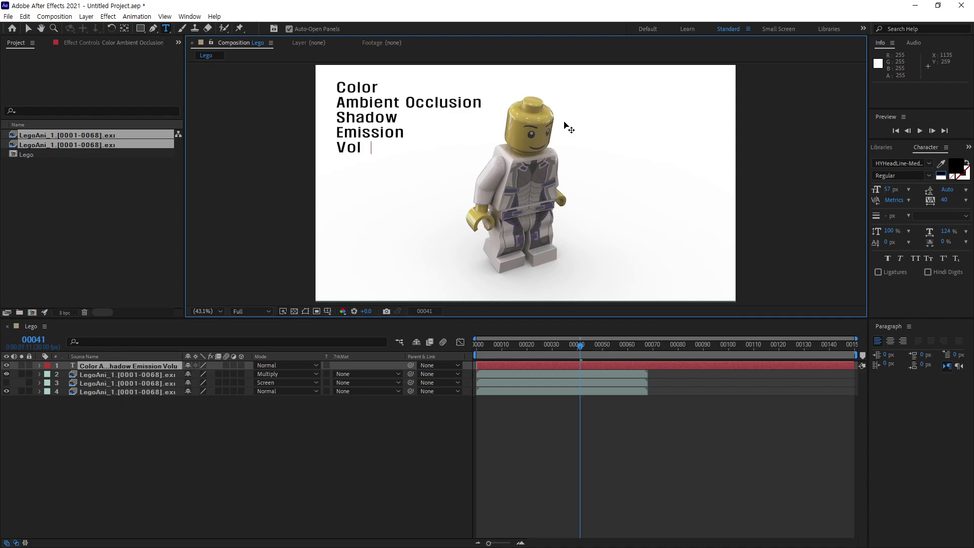
text(ume )
text(Lig)
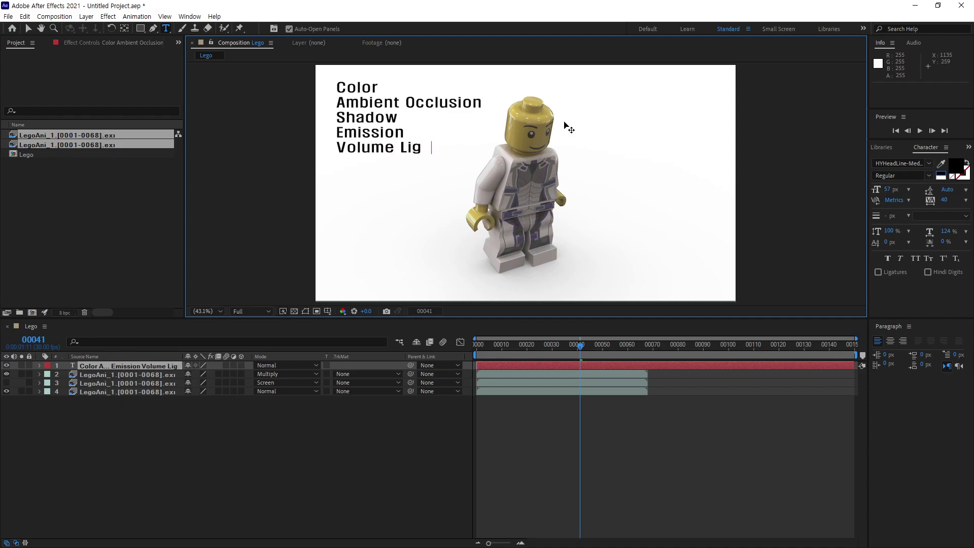
text(ht )
text(Smoke)
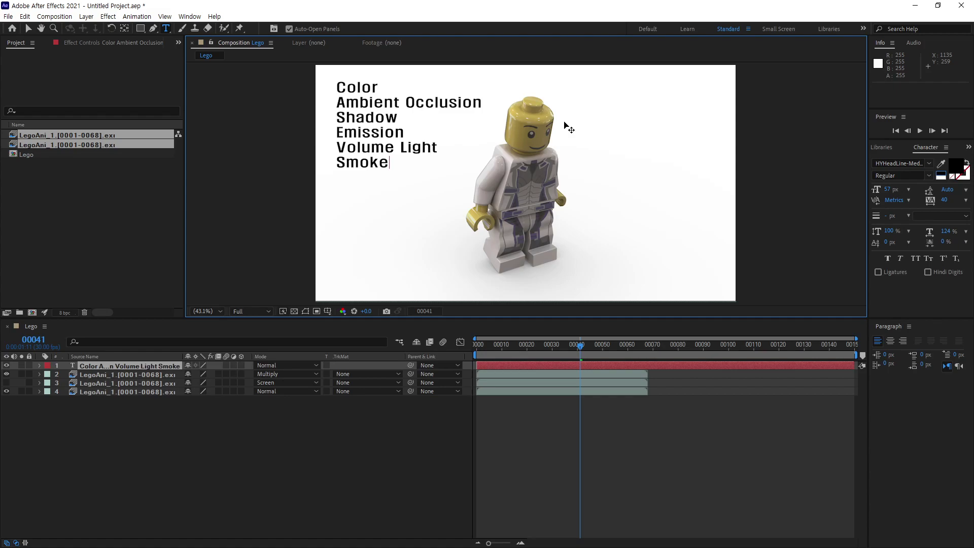
key(Return)
- Type 'Specular' as the seventh line and leave text editing mode
text(S)
text(pecular)
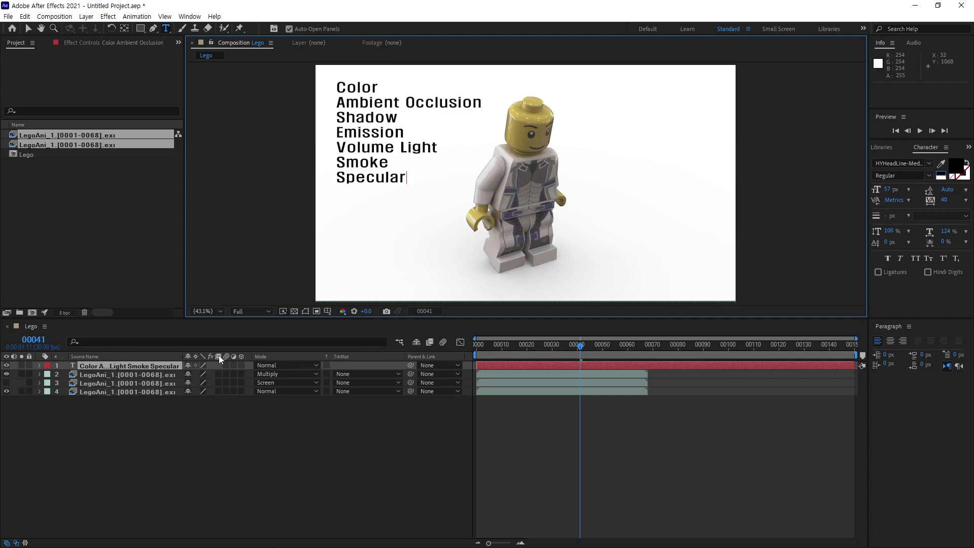
click(161, 437)
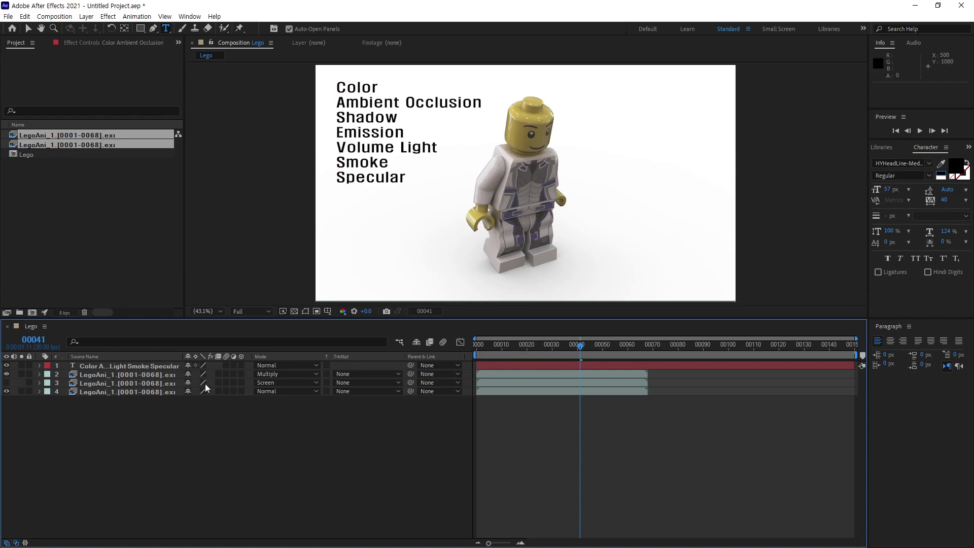
- Hide the title text layer and RAM-preview the Lego figure animation from the first frame
click(7, 365)
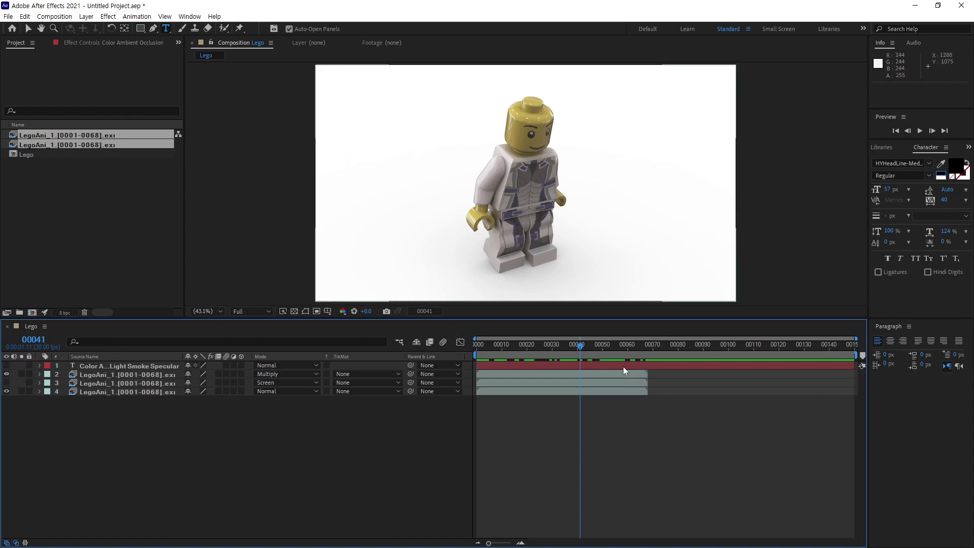
mouse_move(581, 347)
mouse_down()
mouse_move(540, 347)
mouse_move(474, 393)
mouse_up()
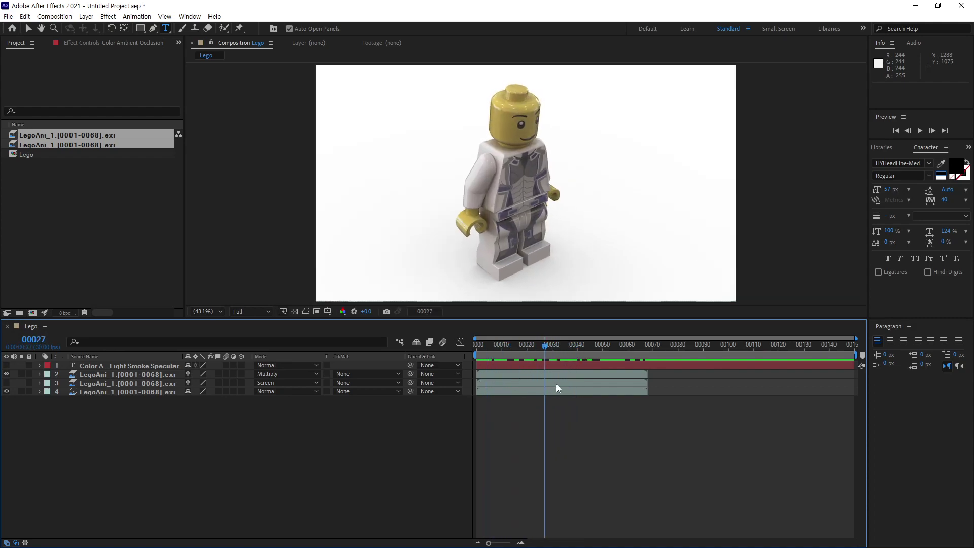
key(space)
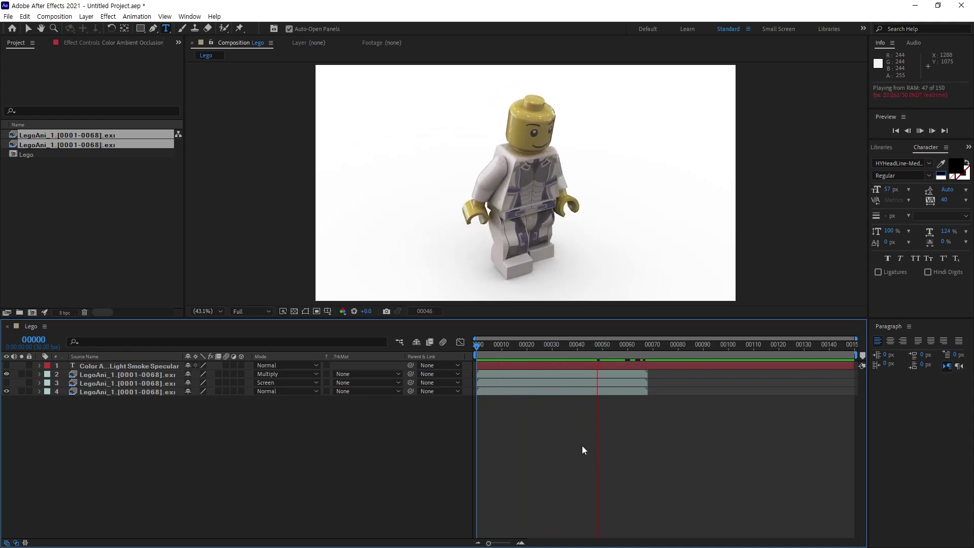
key(space)
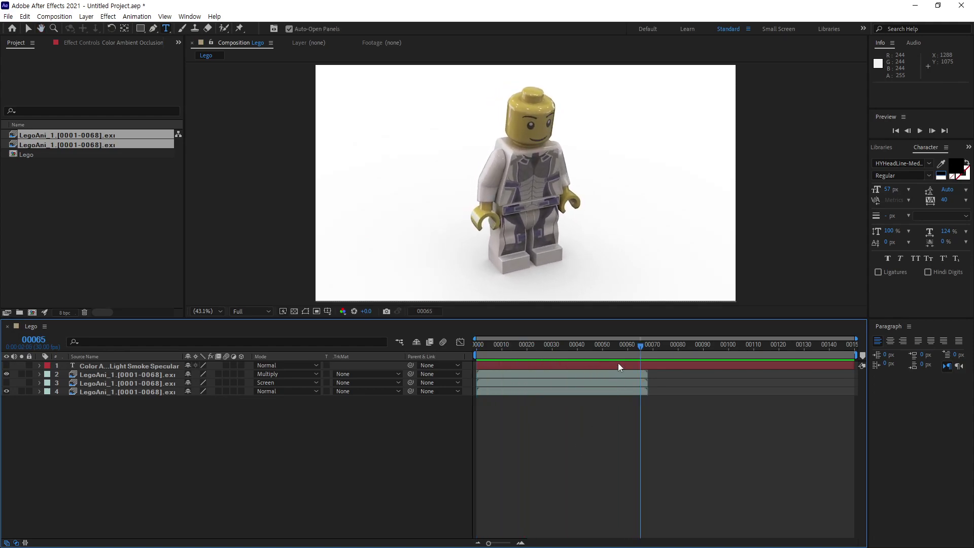
drag(640, 351, 476, 357)
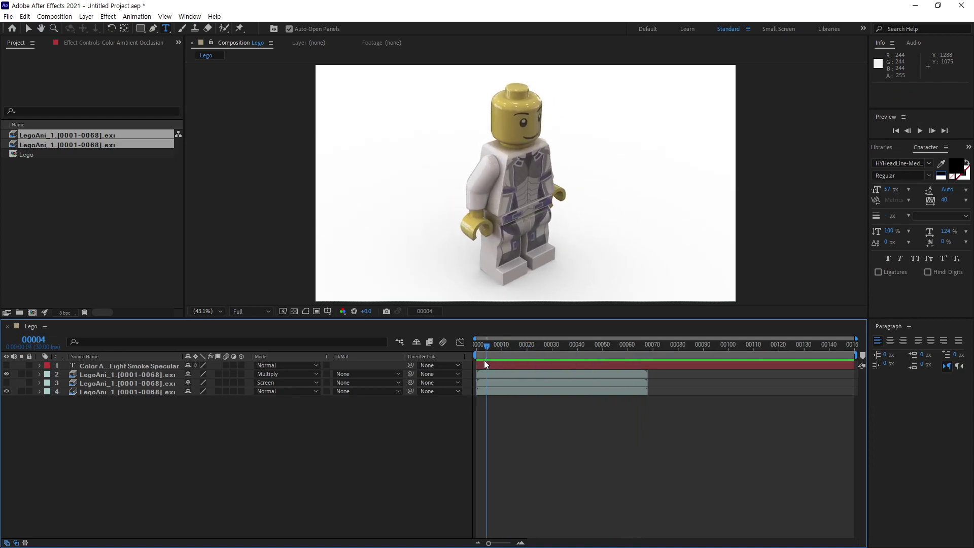
key(space)
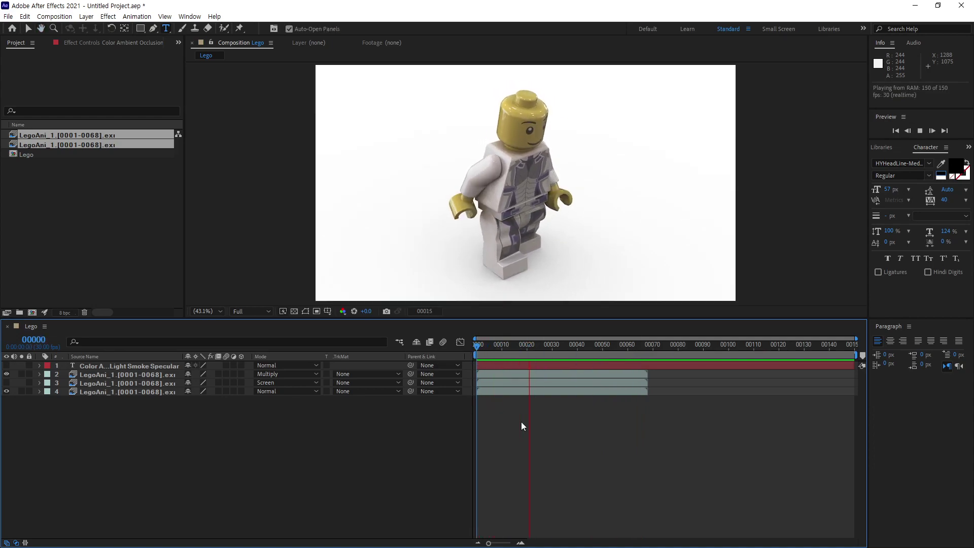
key(space)
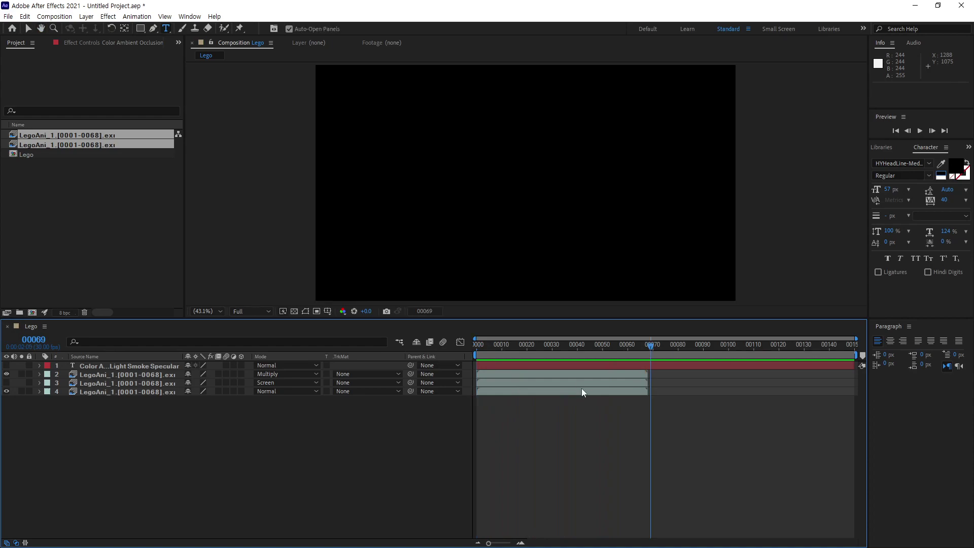
mouse_move(651, 344)
mouse_down()
mouse_move(611, 388)
mouse_move(619, 413)
mouse_move(644, 422)
mouse_up()
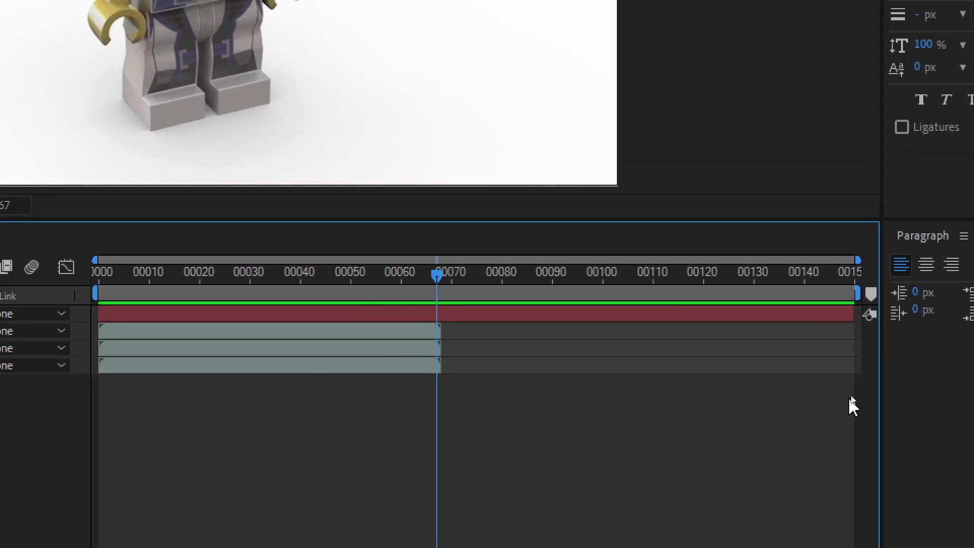
- End the work area at frame 00067, where the LegoAni footage ends
click(824, 294)
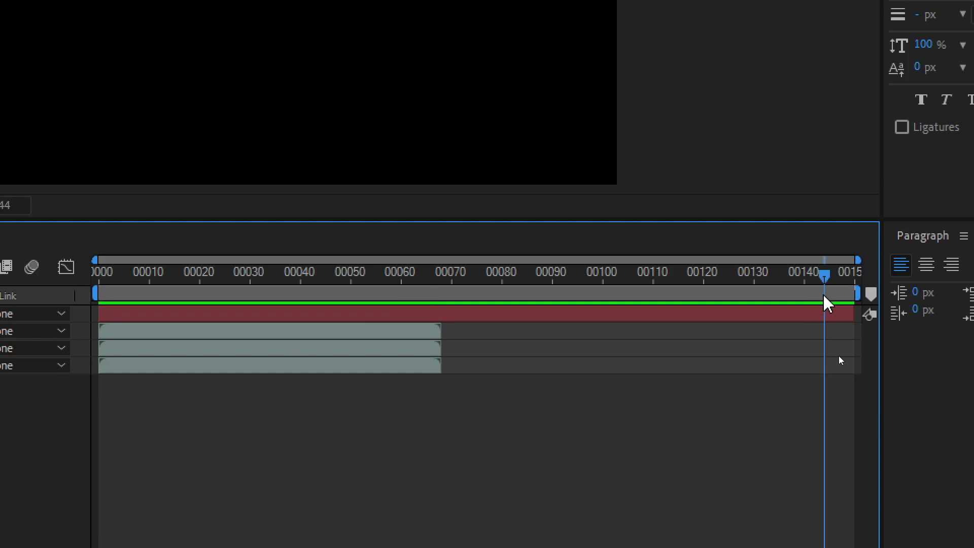
click(438, 275)
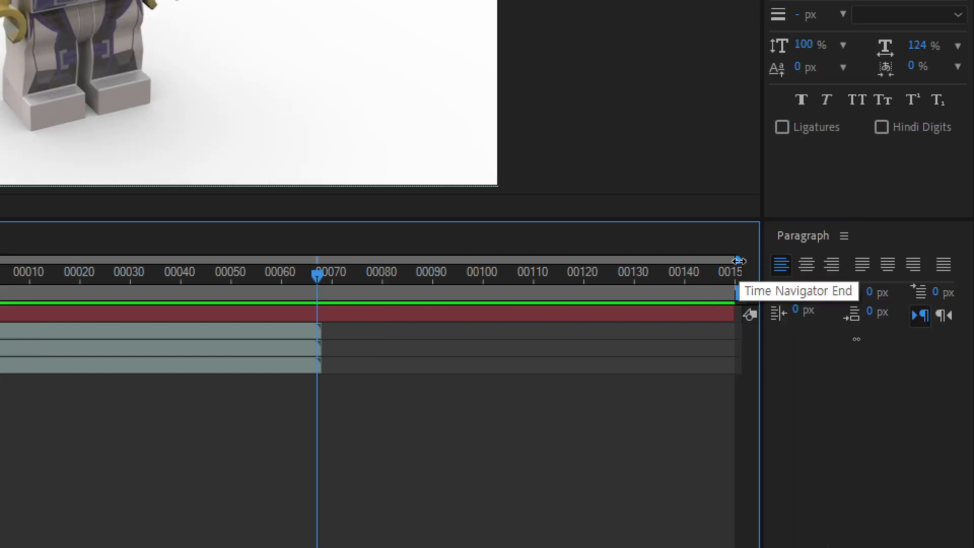
mouse_move(739, 260)
mouse_down()
mouse_move(683, 260)
mouse_move(538, 318)
mouse_move(741, 339)
mouse_up()
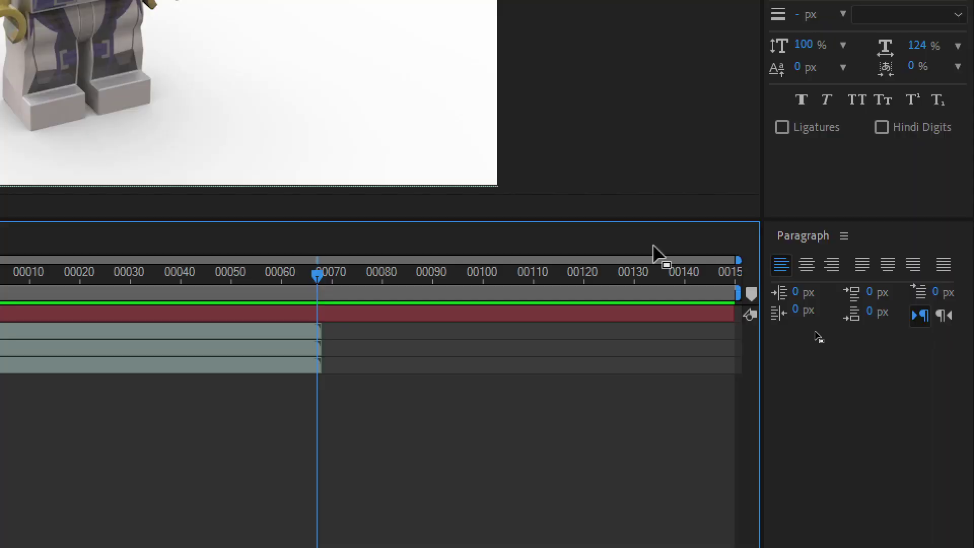
drag(738, 293, 326, 336)
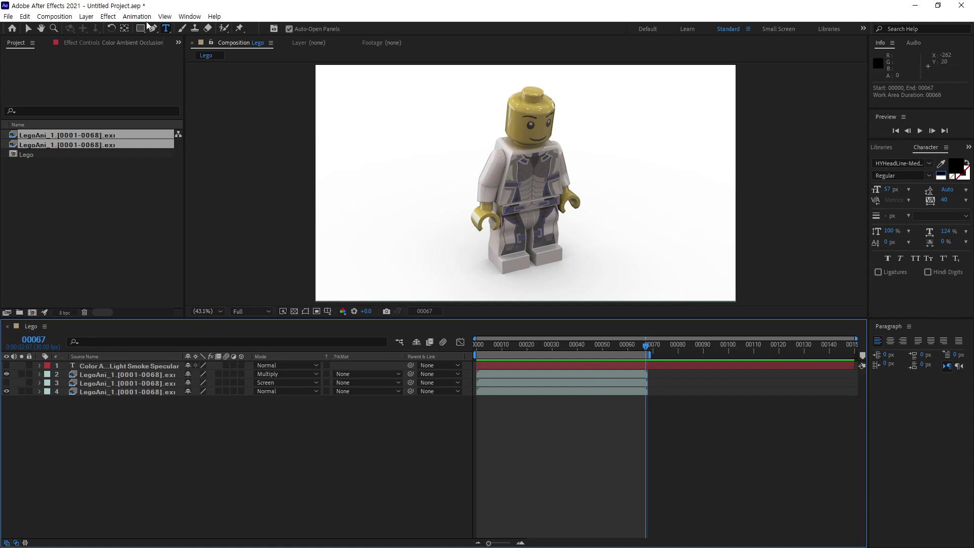
- Add the Lego comp to the Render Queue through File > Export
click(8, 18)
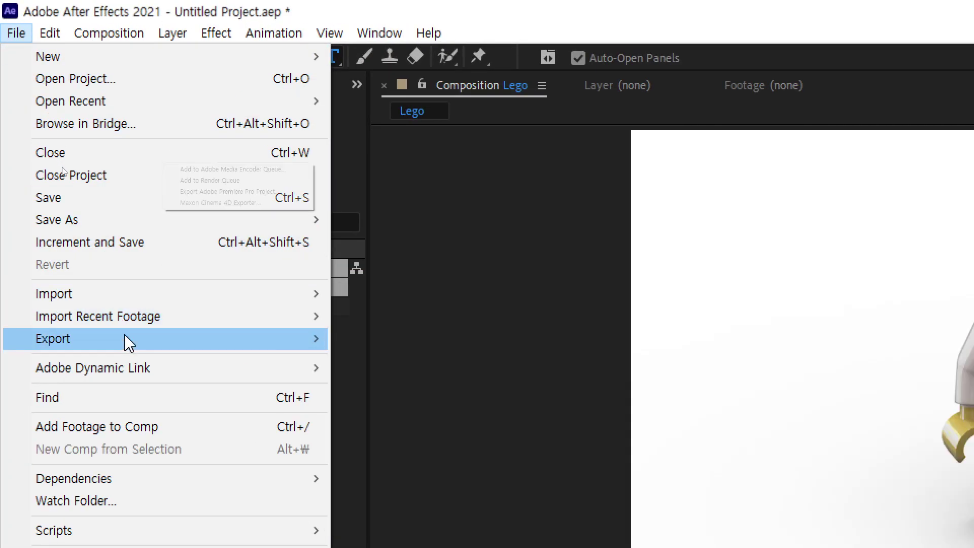
mouse_move(127, 342)
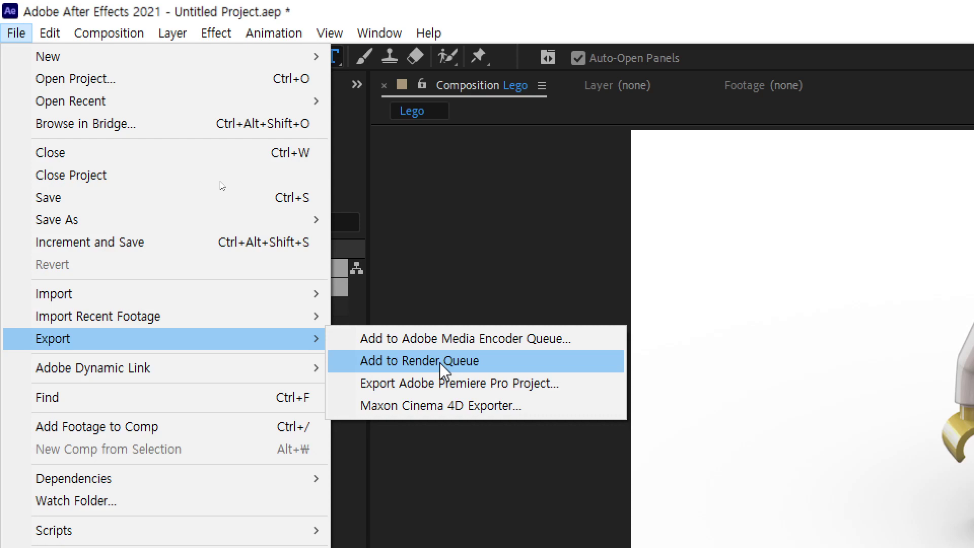
click(442, 361)
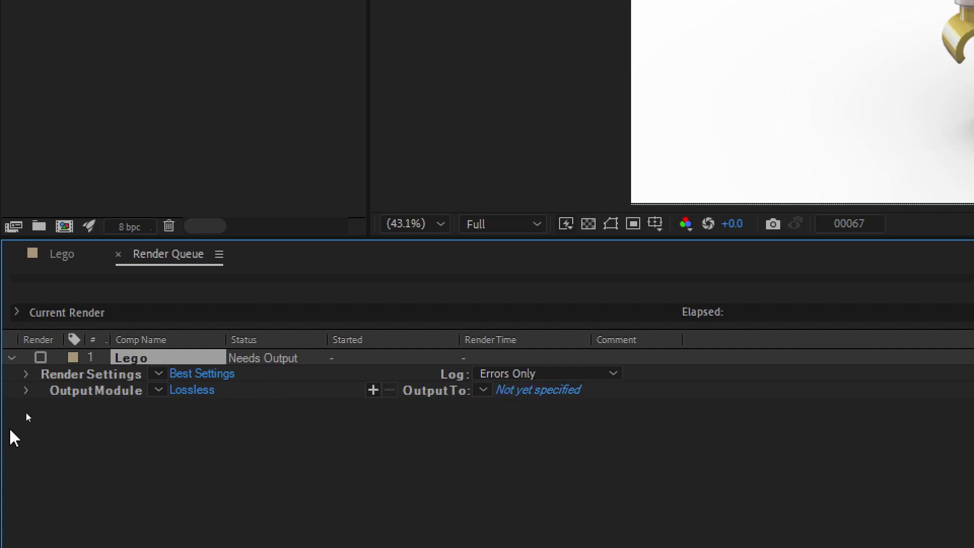
- Restrict the Lego render to Work Area Only (00000–00067), then reopen Render Settings
click(186, 380)
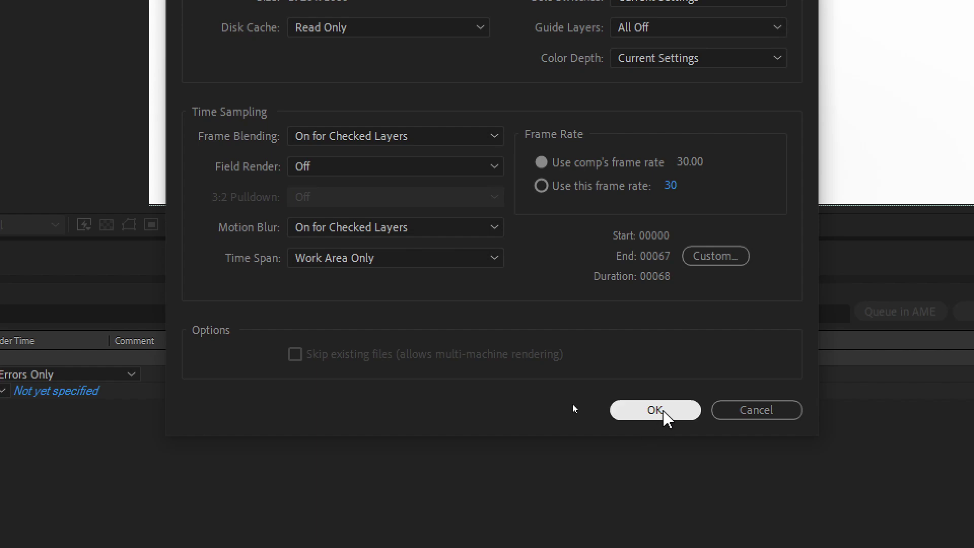
click(655, 409)
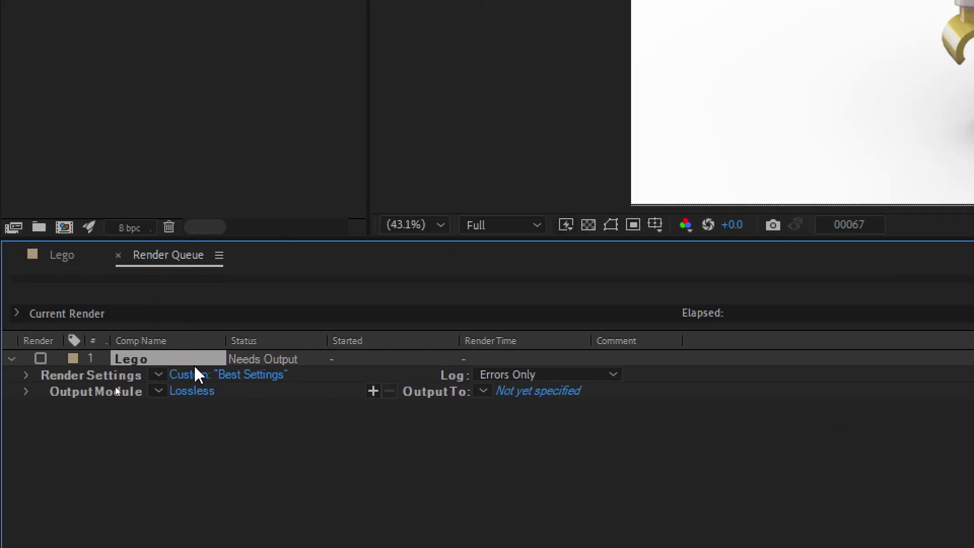
click(245, 375)
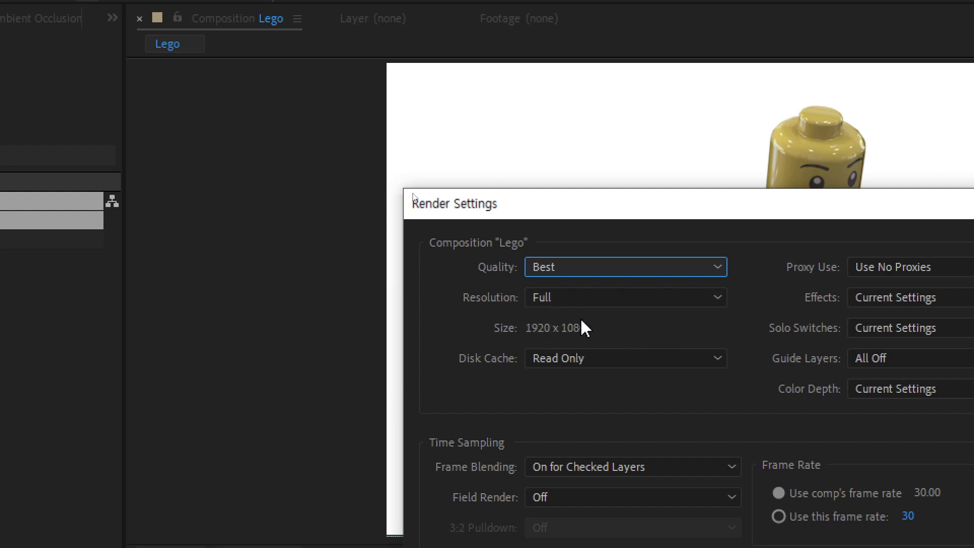
- Try Half and Third resolutions, then keep Current Settings at 1920×1080 and confirm
click(611, 300)
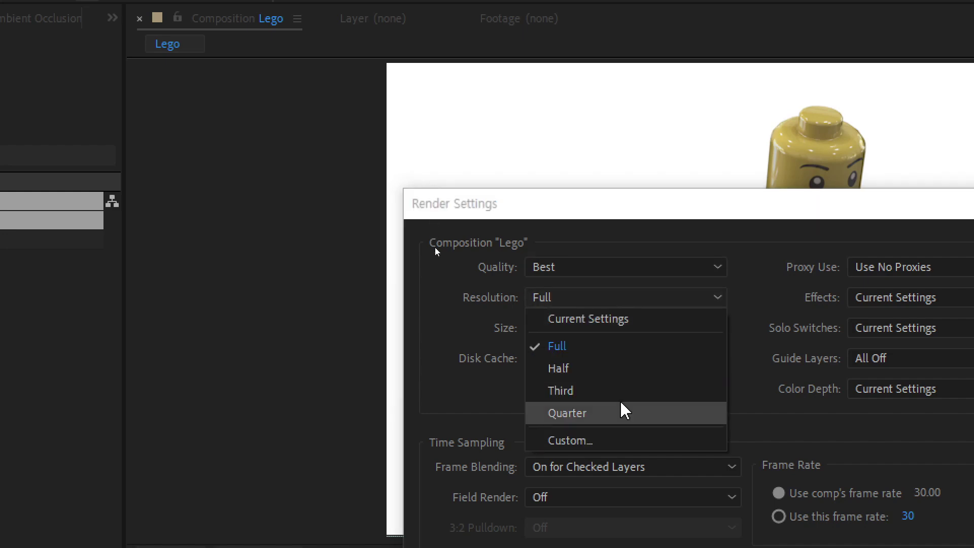
click(625, 442)
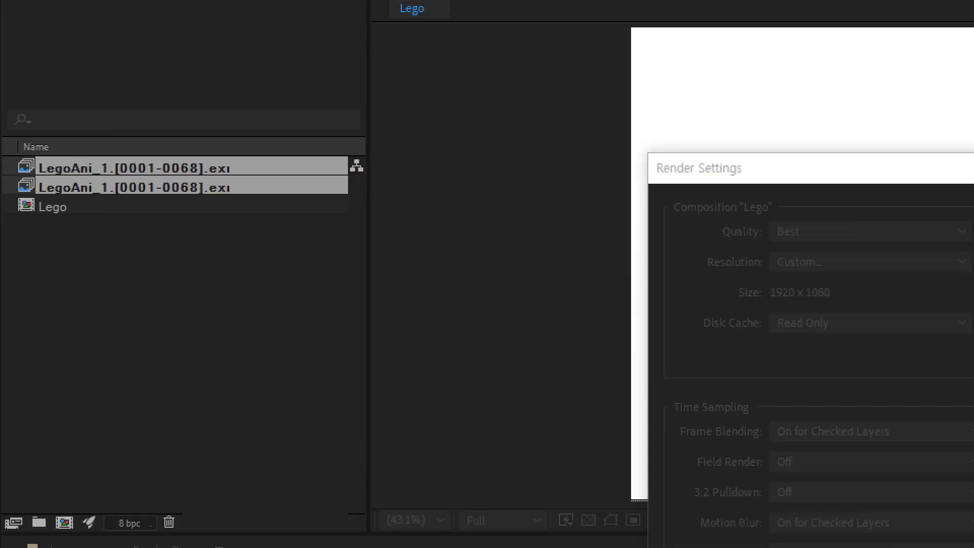
key(Escape)
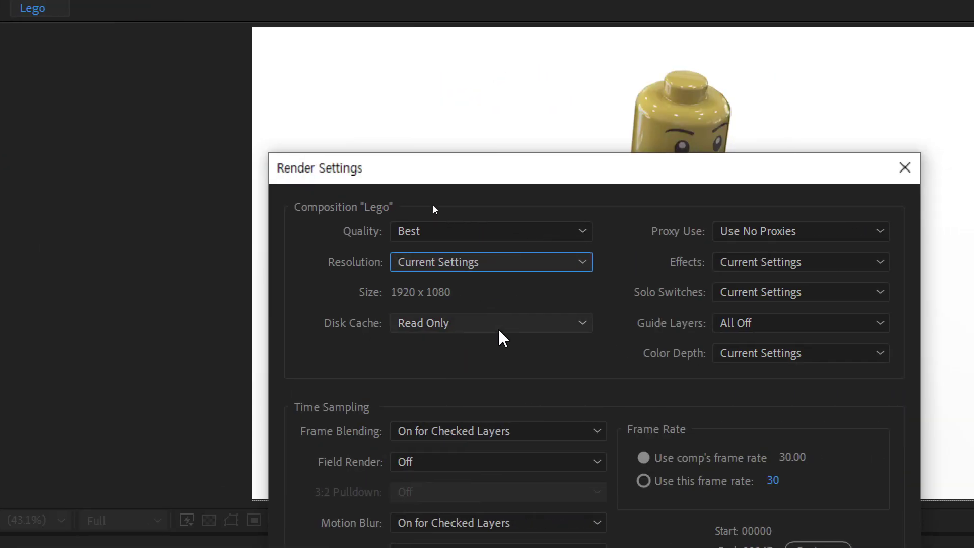
click(526, 267)
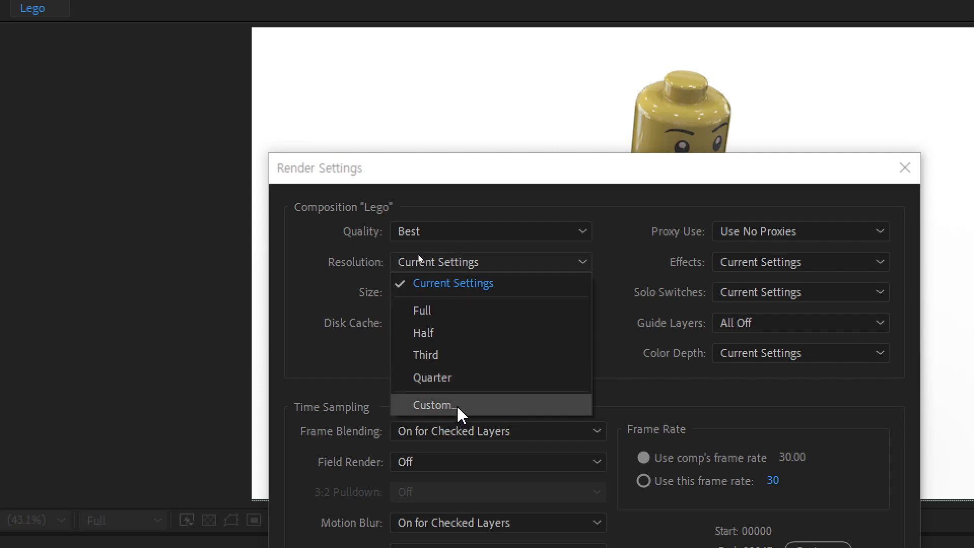
click(620, 181)
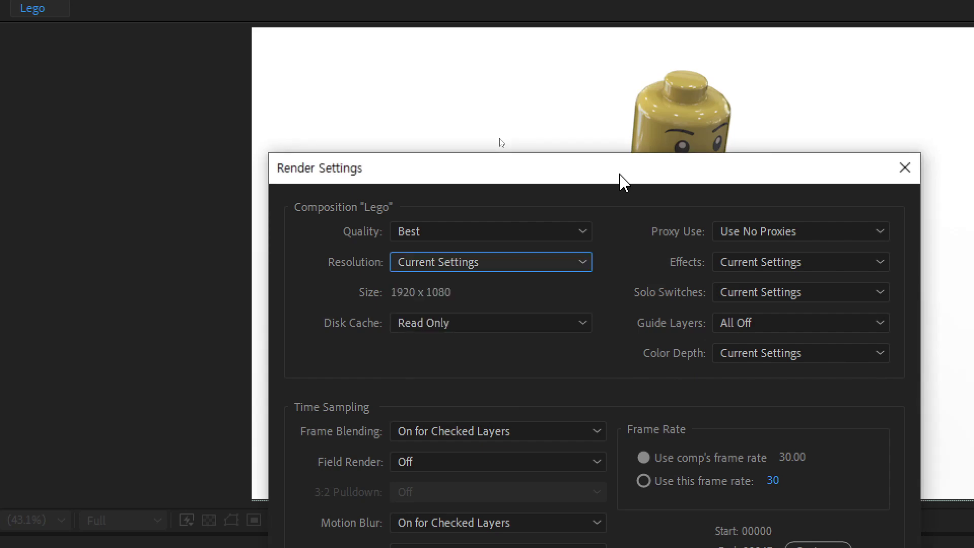
click(428, 262)
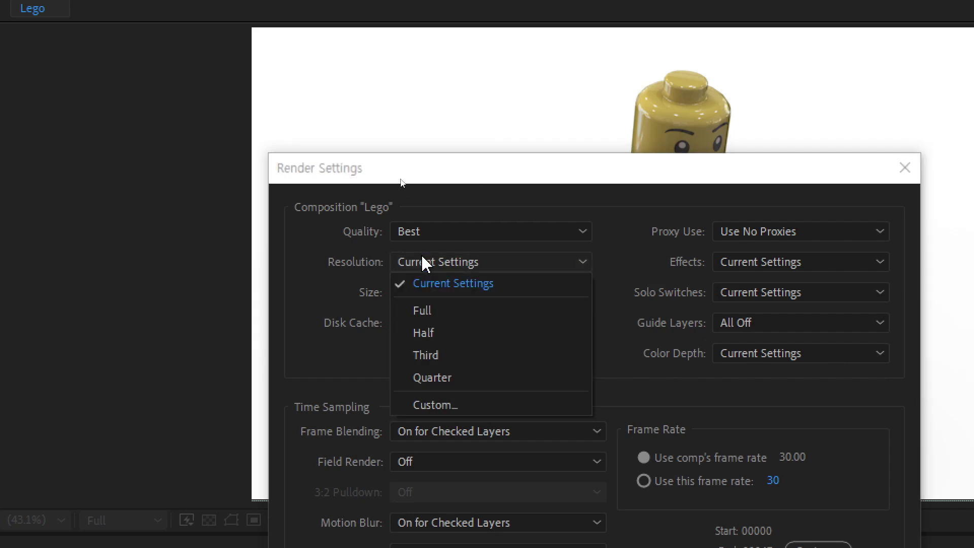
click(432, 333)
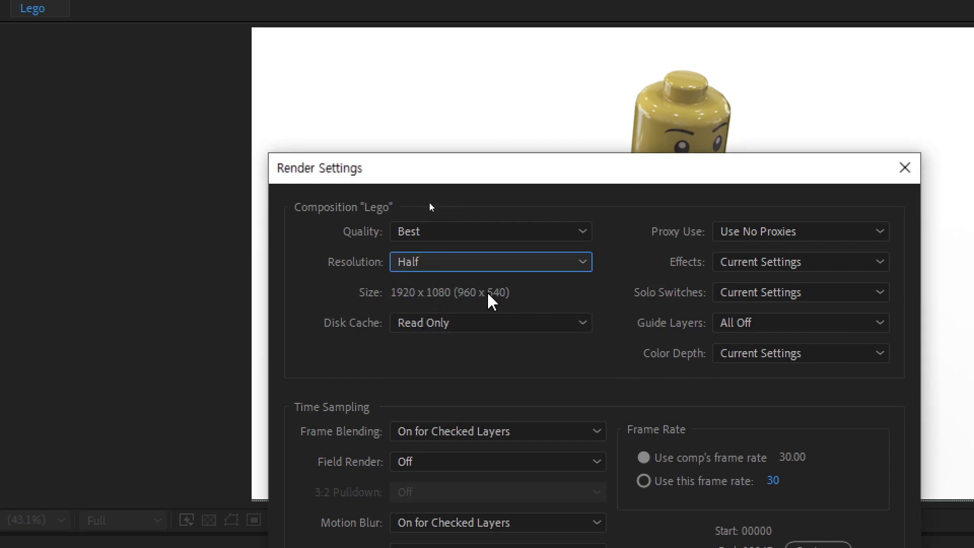
click(500, 264)
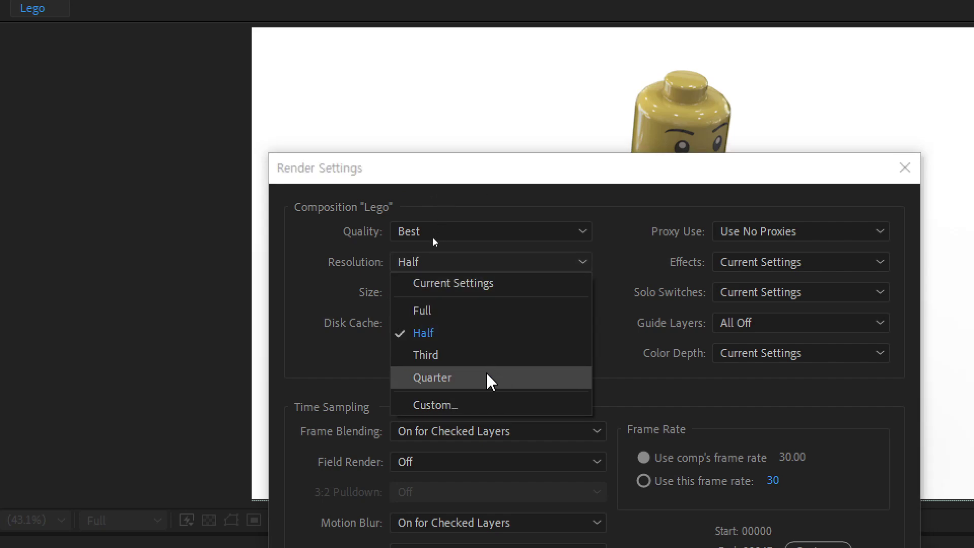
click(486, 356)
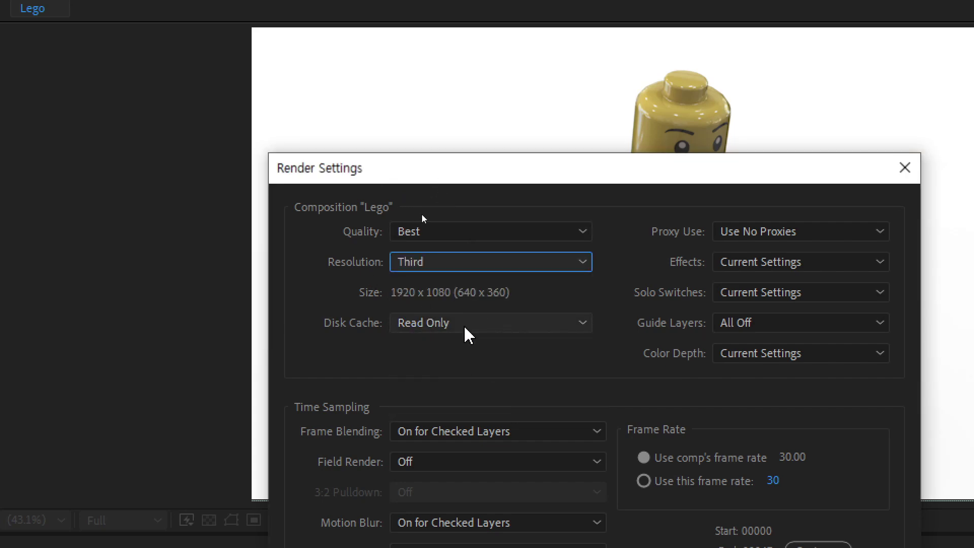
click(482, 263)
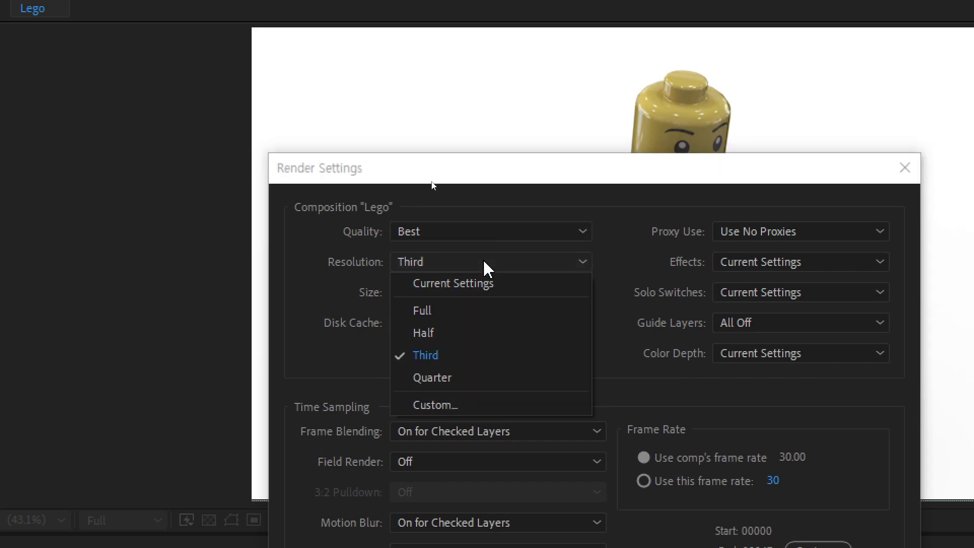
click(491, 290)
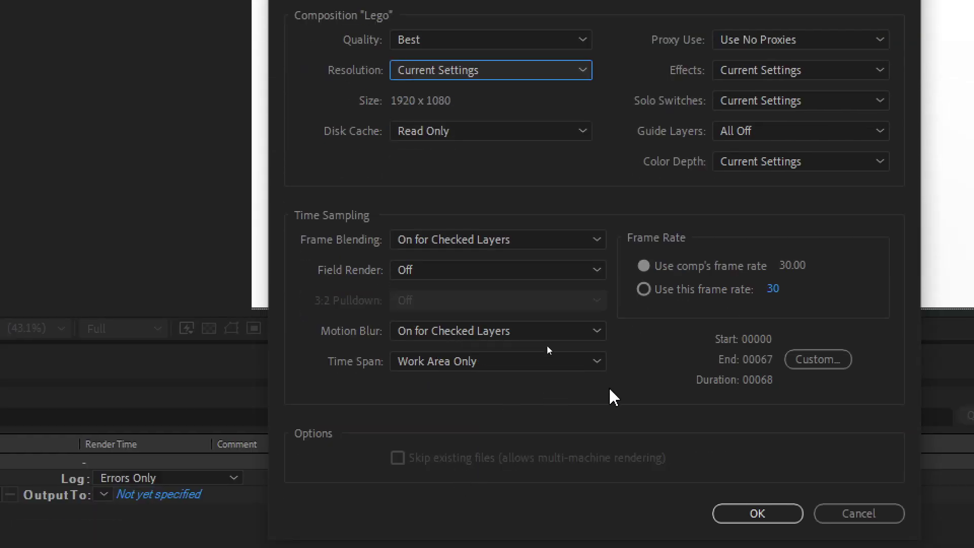
click(789, 478)
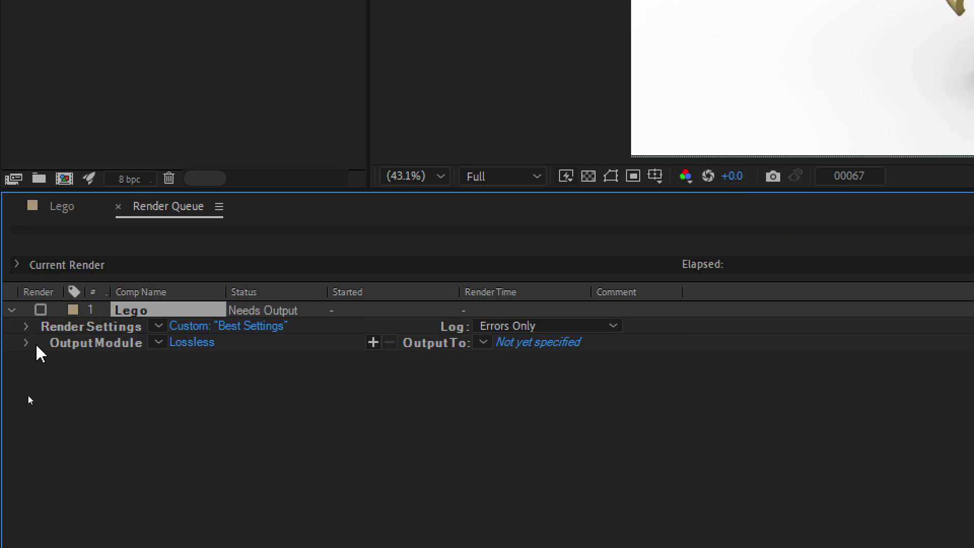
- Open Output Module Settings from the Lego render's Lossless link
click(192, 344)
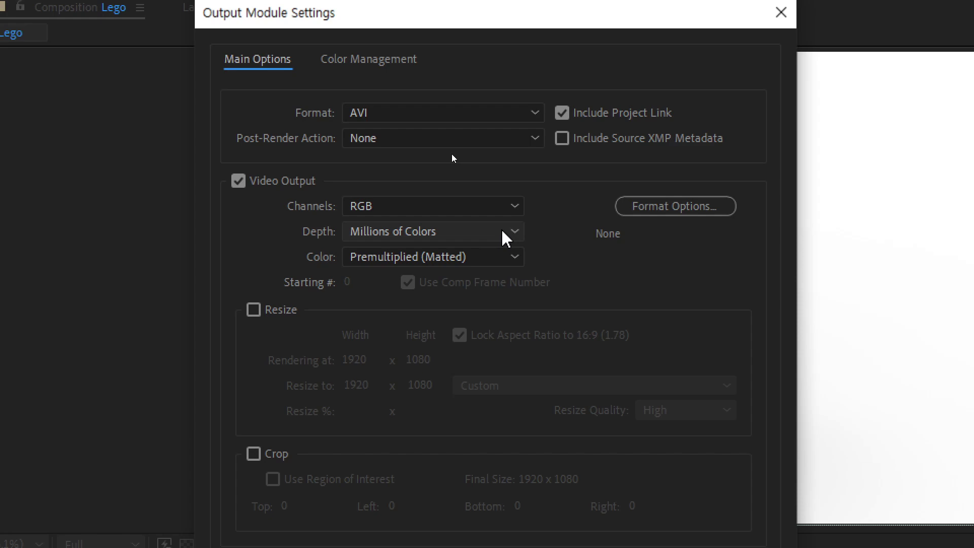
- Switch the output format from AVI to QuickTime and confirm
click(527, 117)
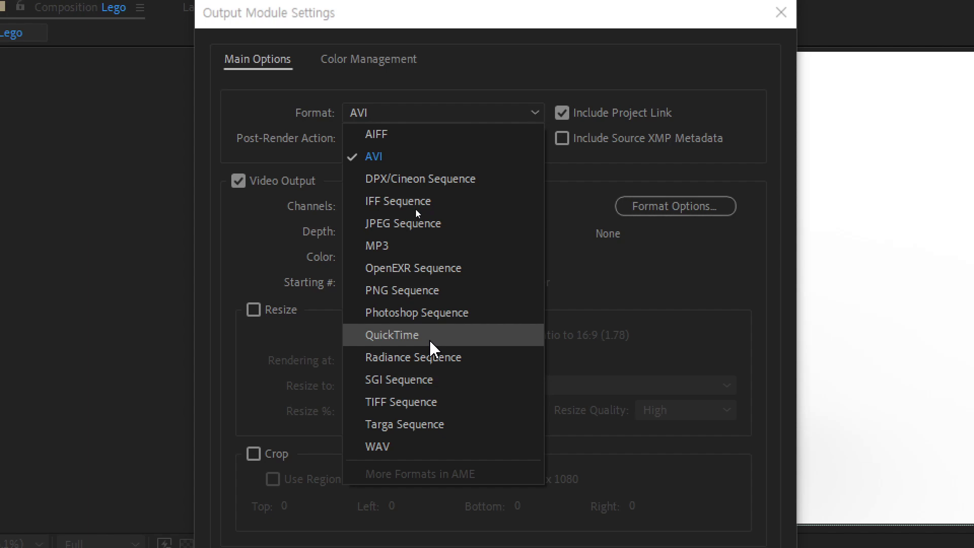
click(430, 337)
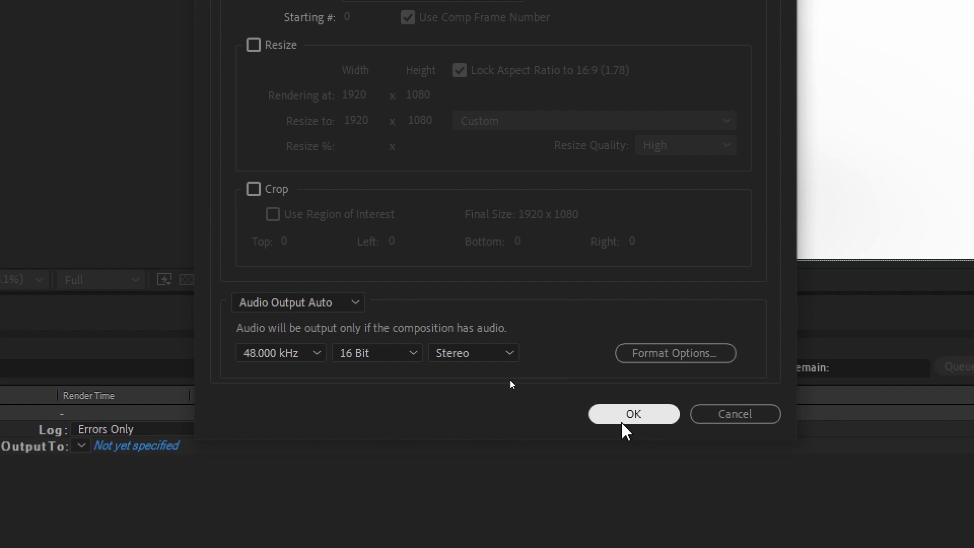
click(649, 415)
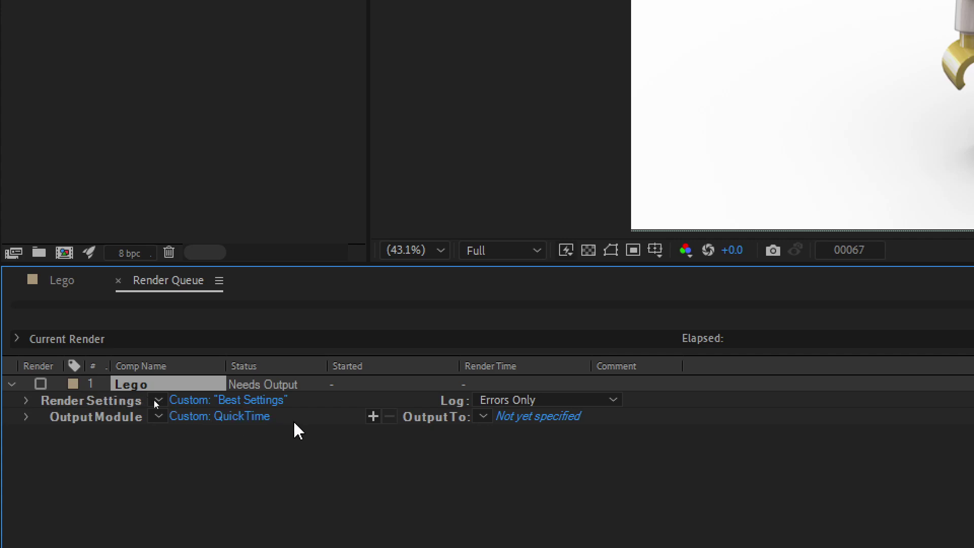
- Save the render output as Lego.mov in E:\01_MAYA\01_Lego
click(531, 418)
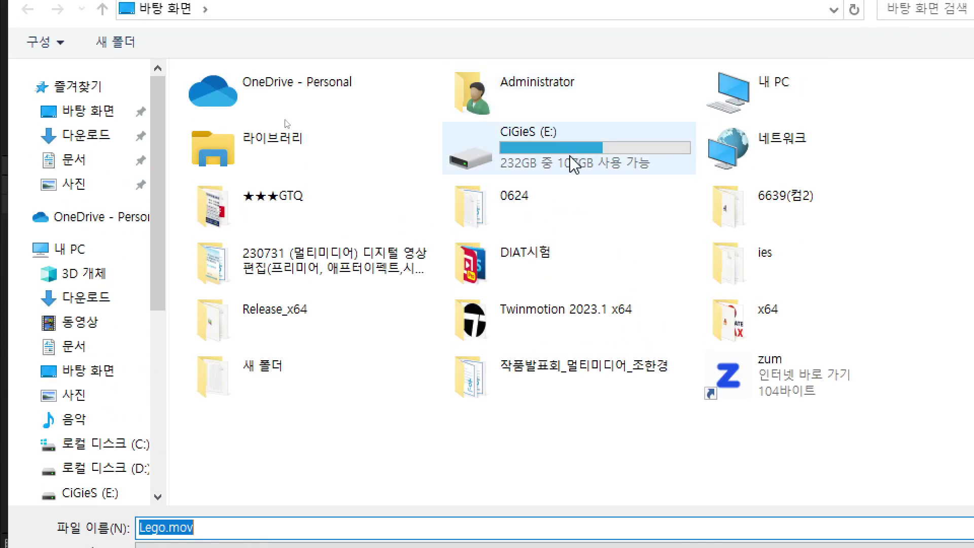
double_click(469, 148)
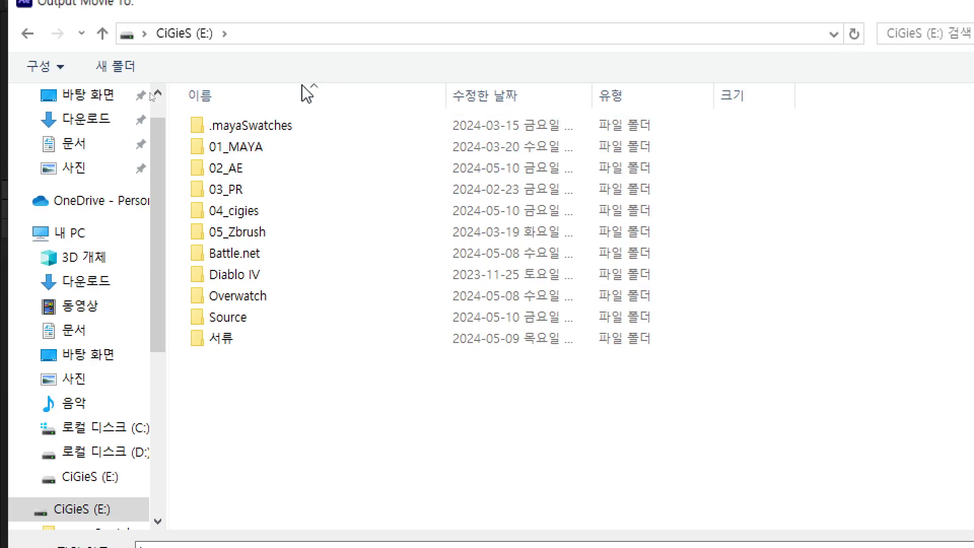
double_click(279, 152)
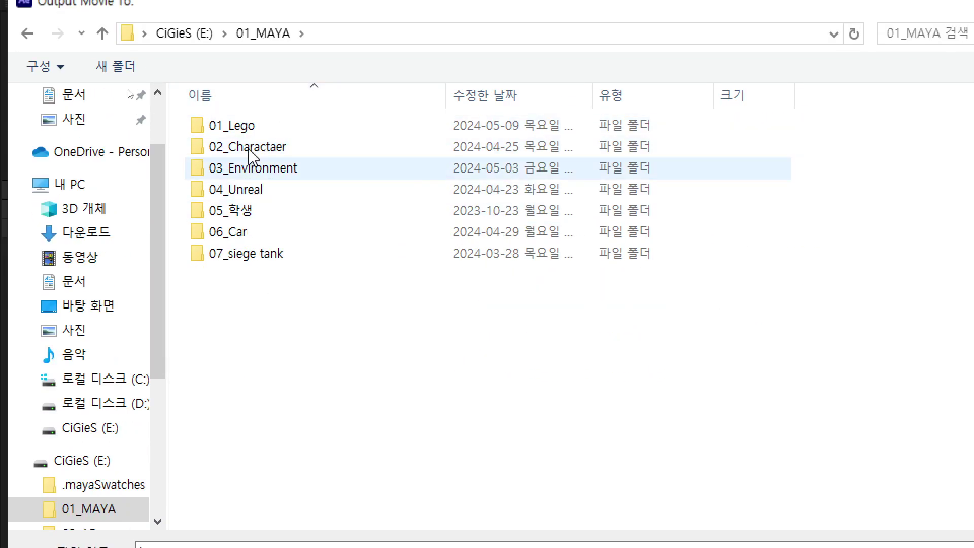
double_click(247, 128)
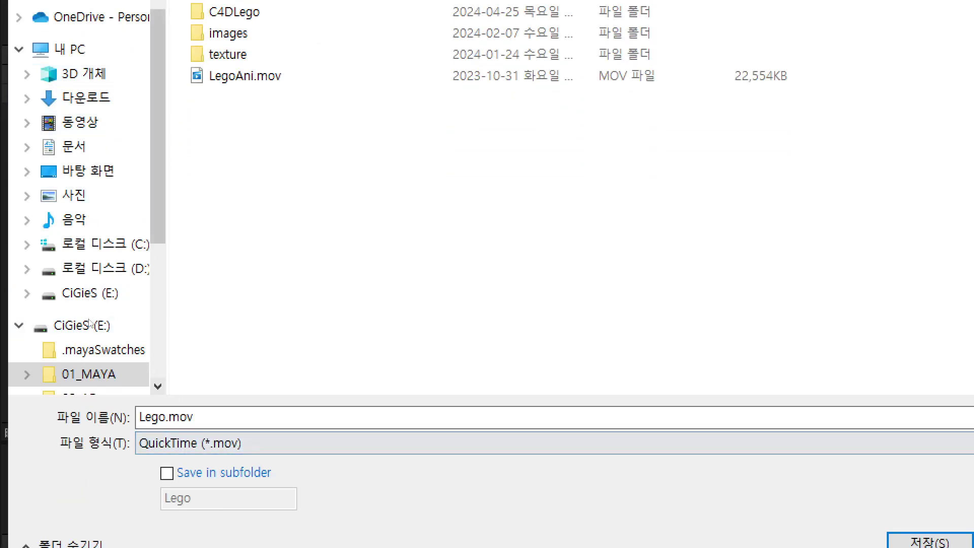
click(155, 418)
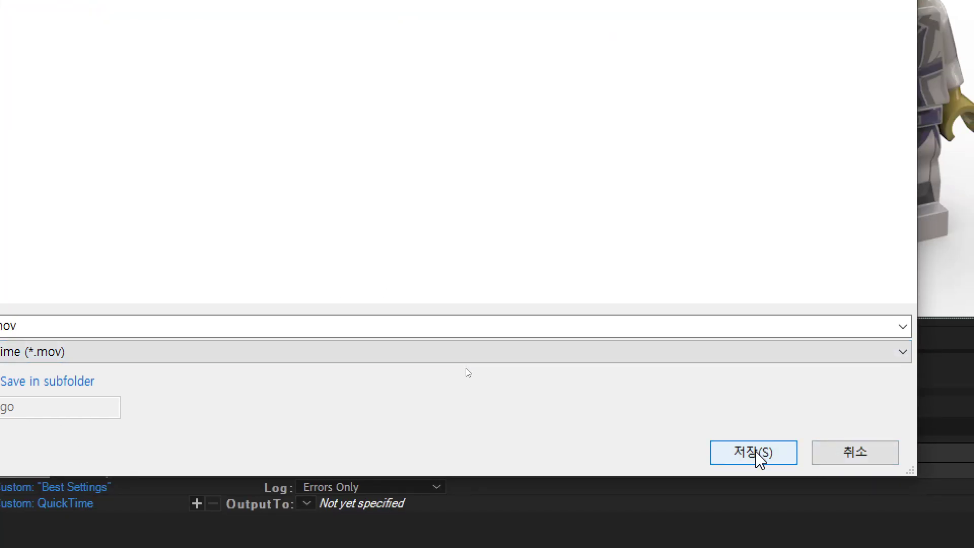
click(814, 539)
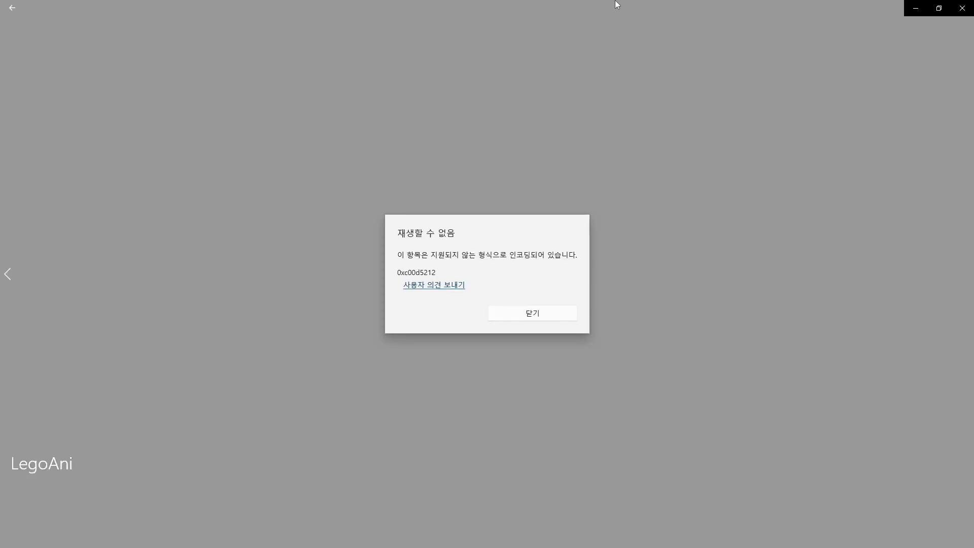
- Close the Movies & TV player that could not play the LegoAni clip
click(962, 8)
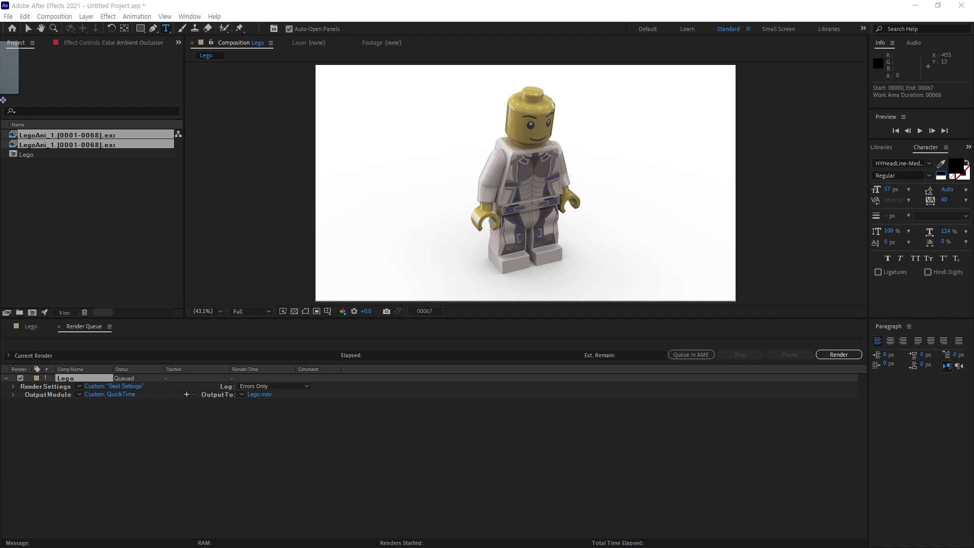
- Import LegoAni.mov into the Project panel and play it in the Footage viewer
drag(2, 71, 96, 173)
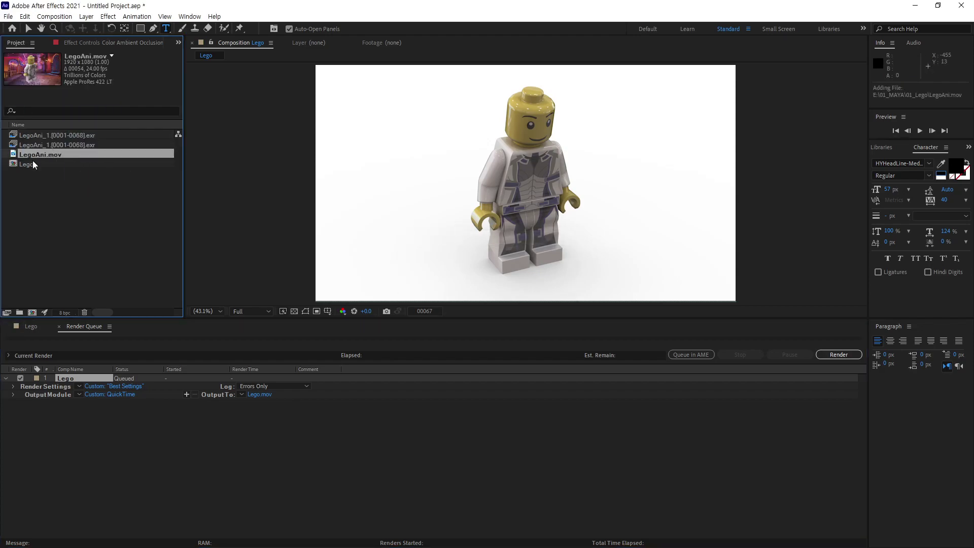
double_click(36, 155)
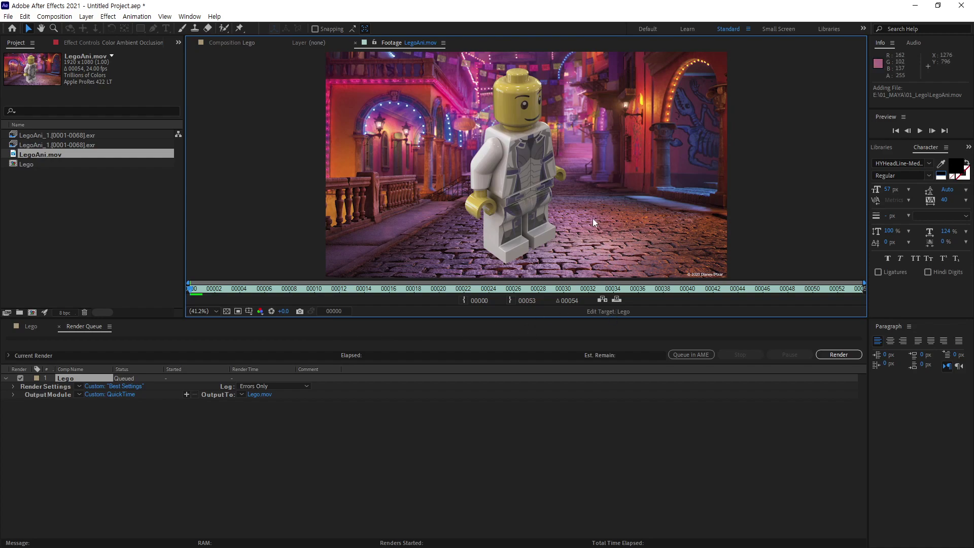
key(space)
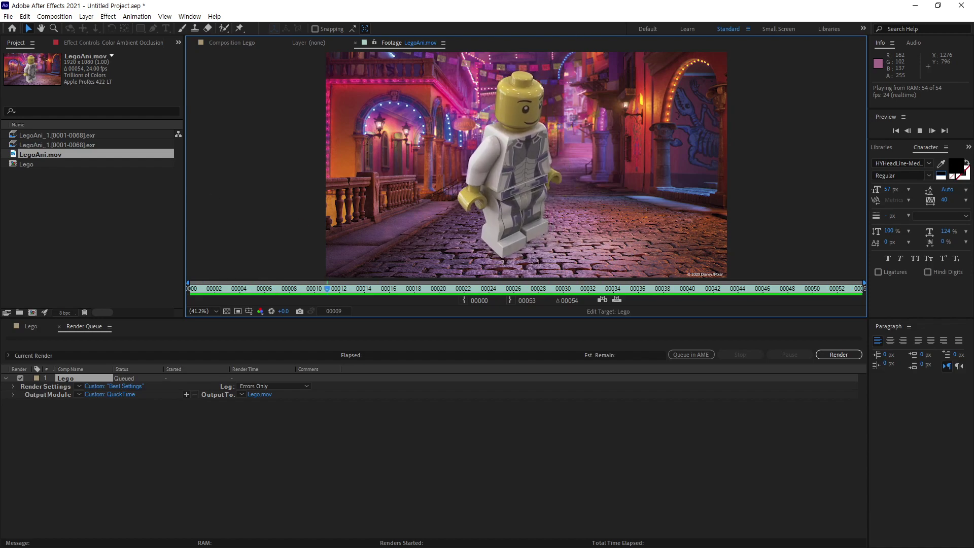
- Move aside and close the 01_Lego folder window to uncover the playing footage
key(alt+Tab)
drag(365, 56, 491, 68)
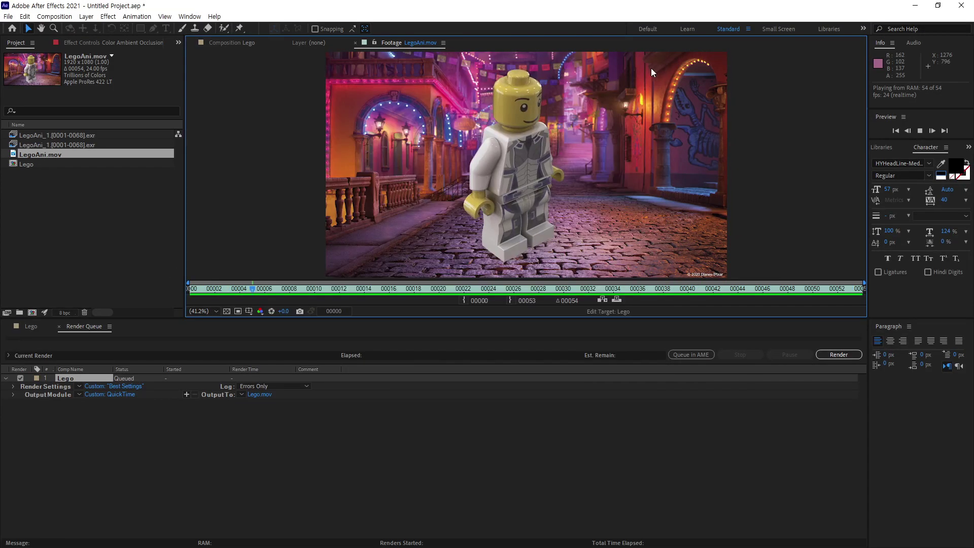
click(649, 69)
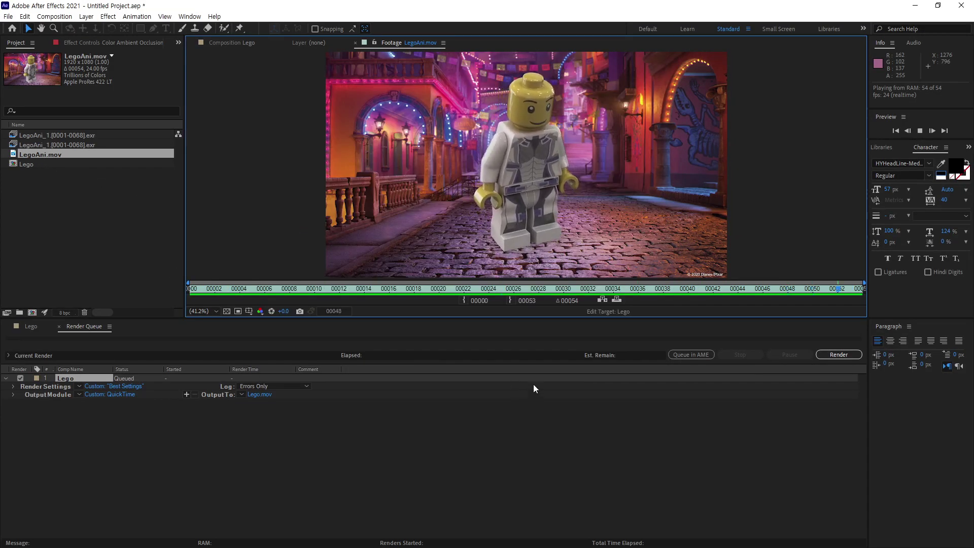